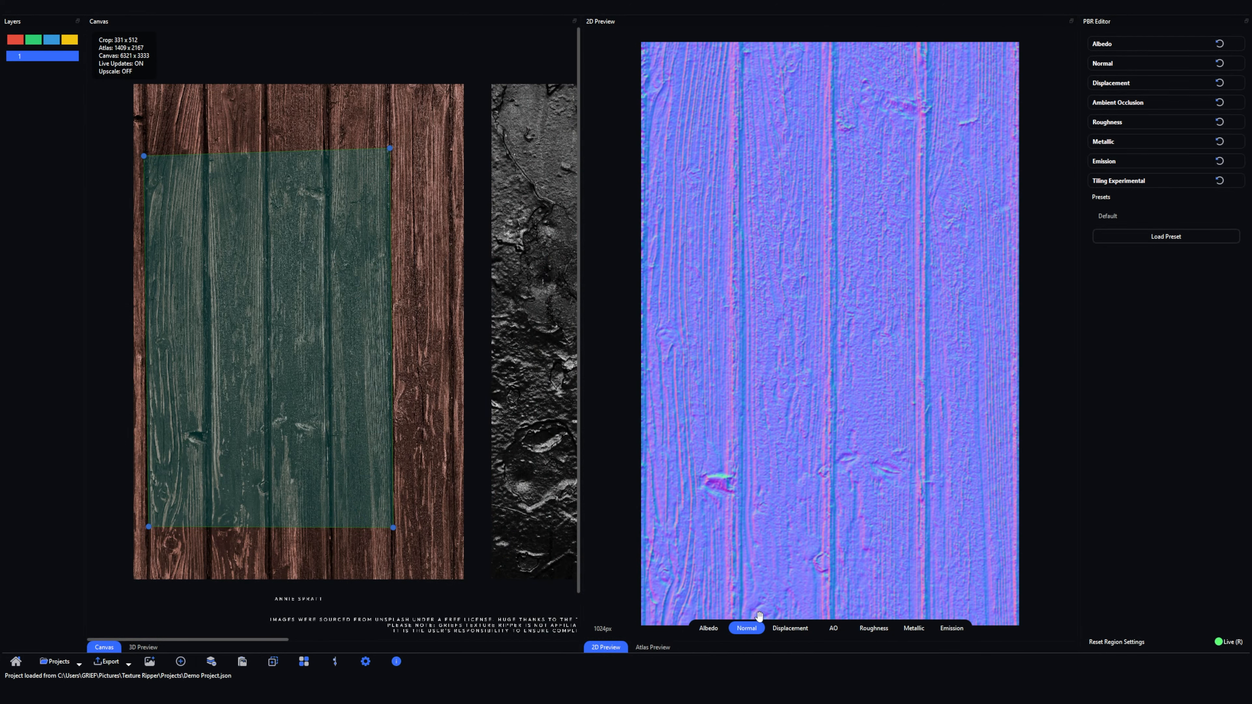
# View the wood crop's displacement, ambient occlusion and roughness maps in the 2D preview
pyautogui.click(777, 629)
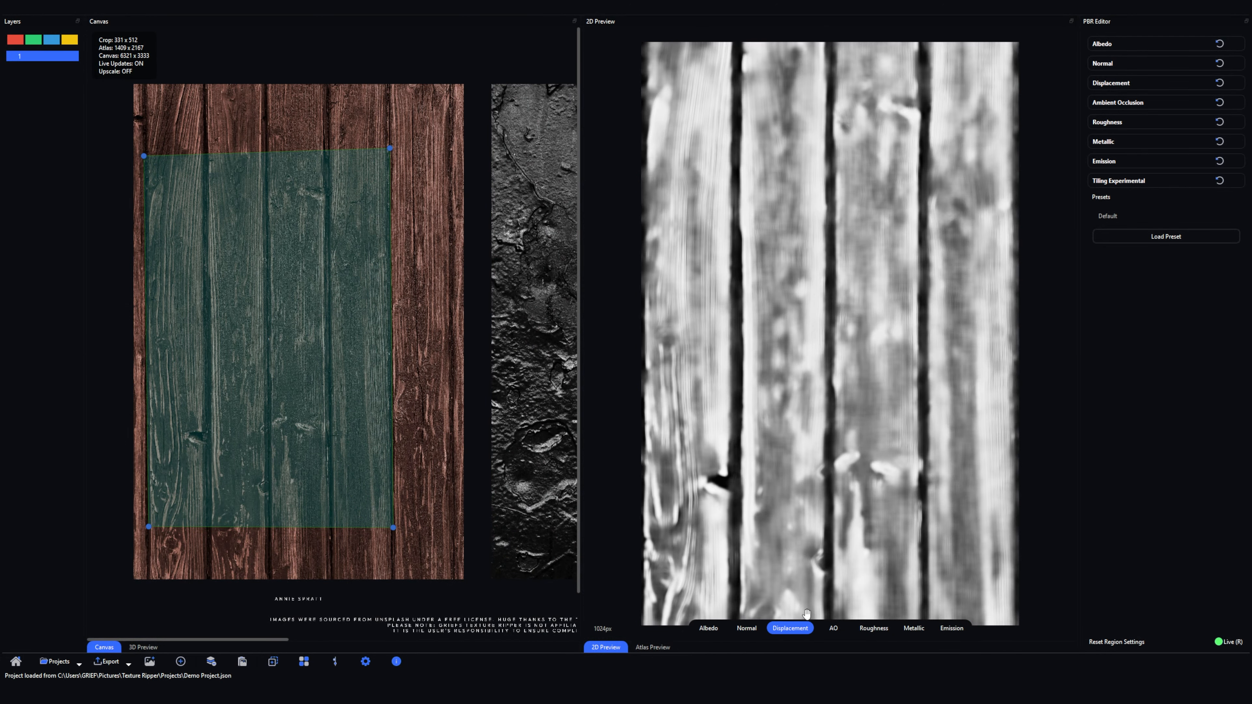
pyautogui.click(827, 630)
pyautogui.click(870, 629)
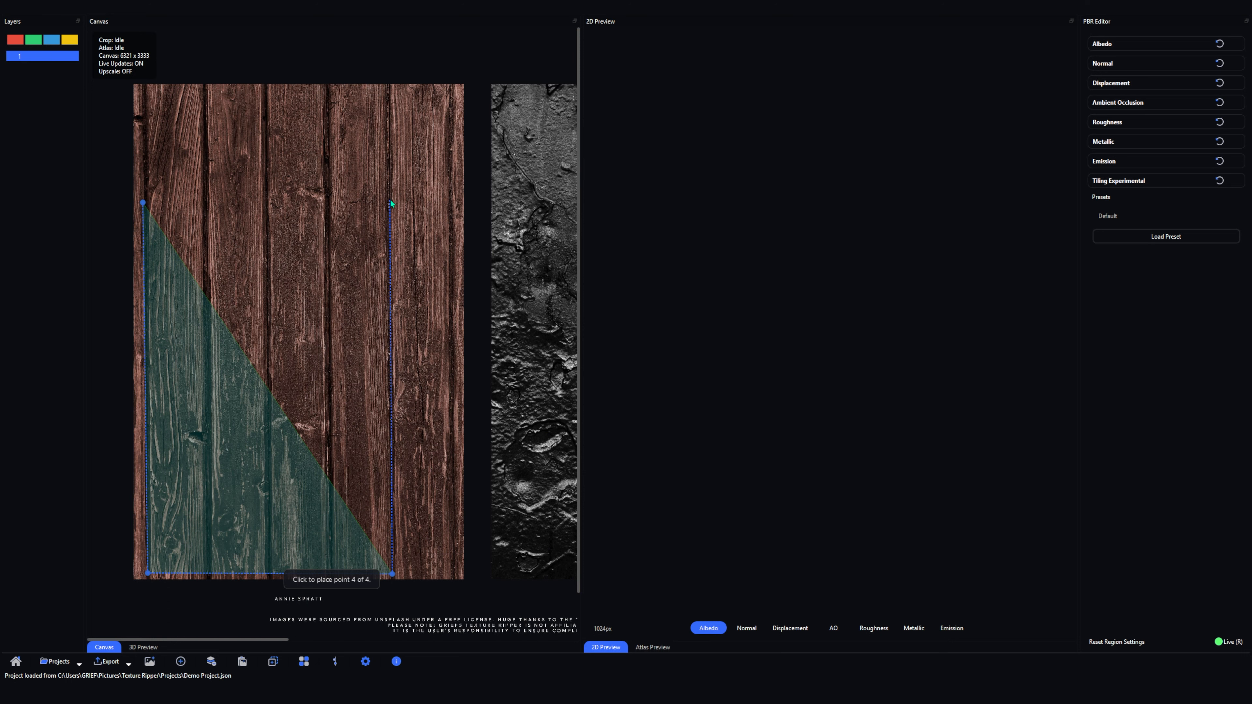
# Place the fourth corner point to close the crop region on the wood planks
pyautogui.click(390, 201)
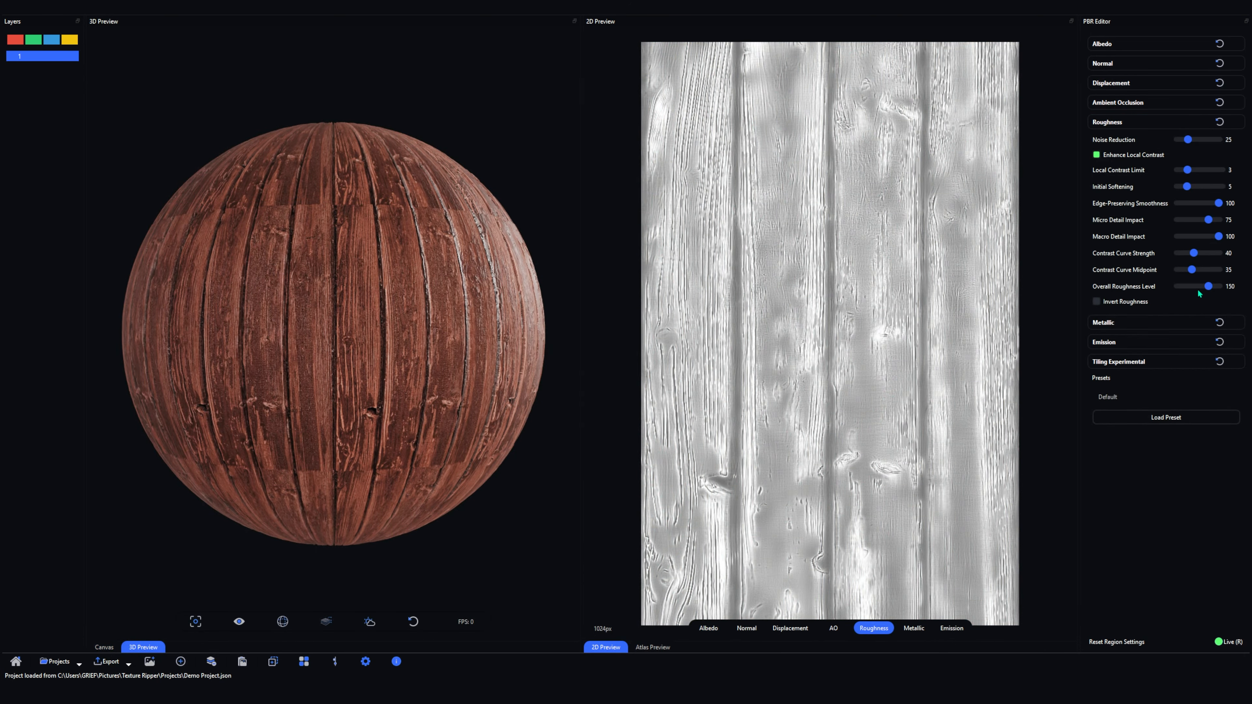
# Raise the wood material's Overall Roughness Level and enable experimental tiling for the region
pyautogui.moveTo(1199, 293); pyautogui.dragTo(1240, 294)
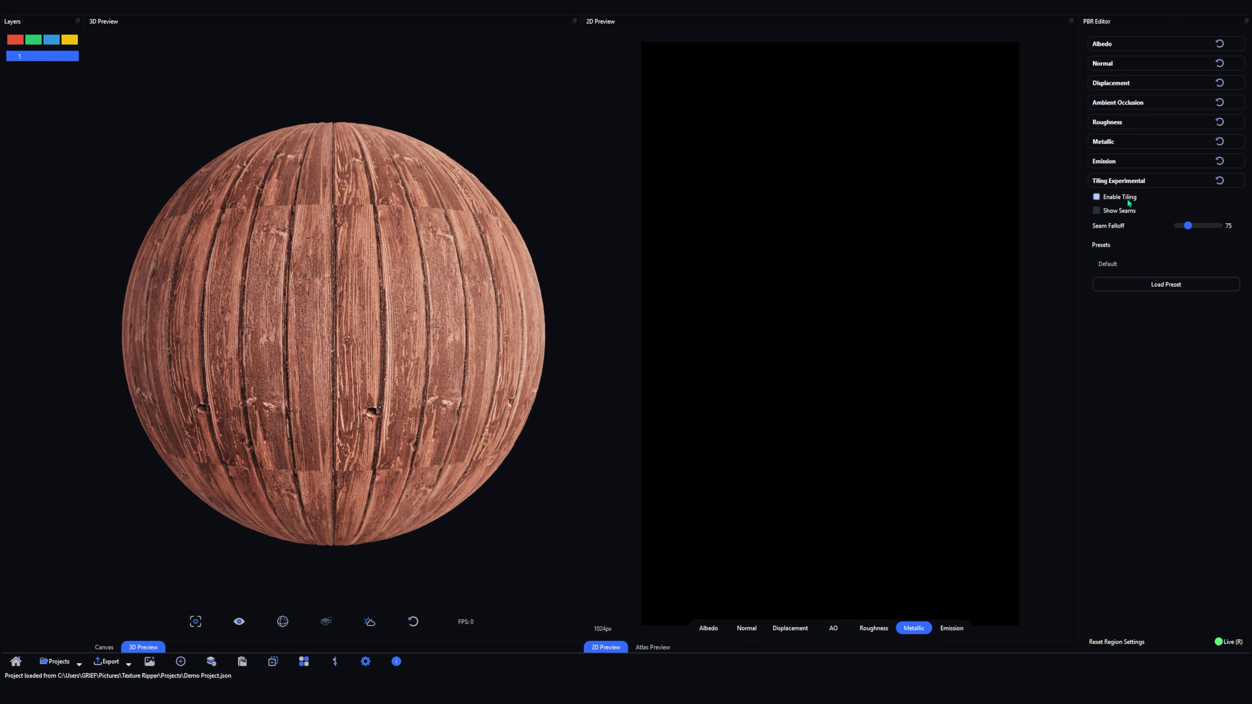
pyautogui.click(1096, 197)
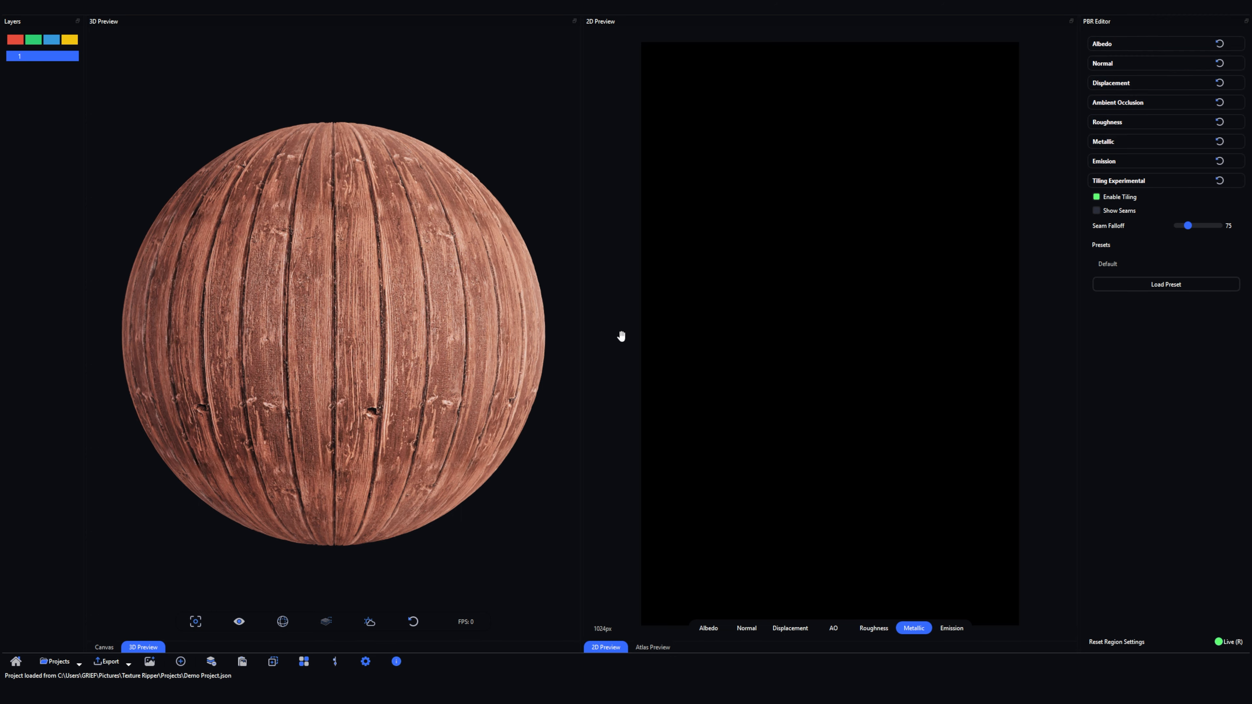
pyautogui.moveTo(487, 332); pyautogui.dragTo(444, 333)
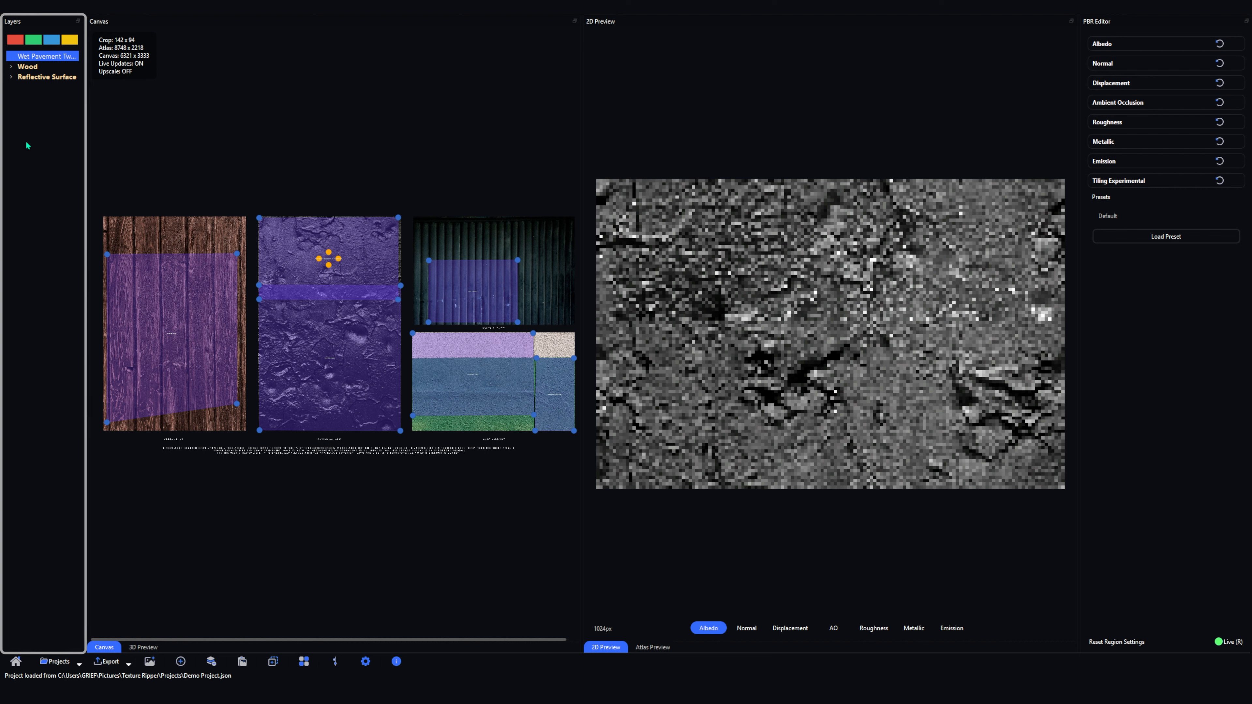
# Expand the Reflective Surface group and its Painted Wall layer, and select the Metal Container layer
pyautogui.click(11, 77)
pyautogui.click(20, 108)
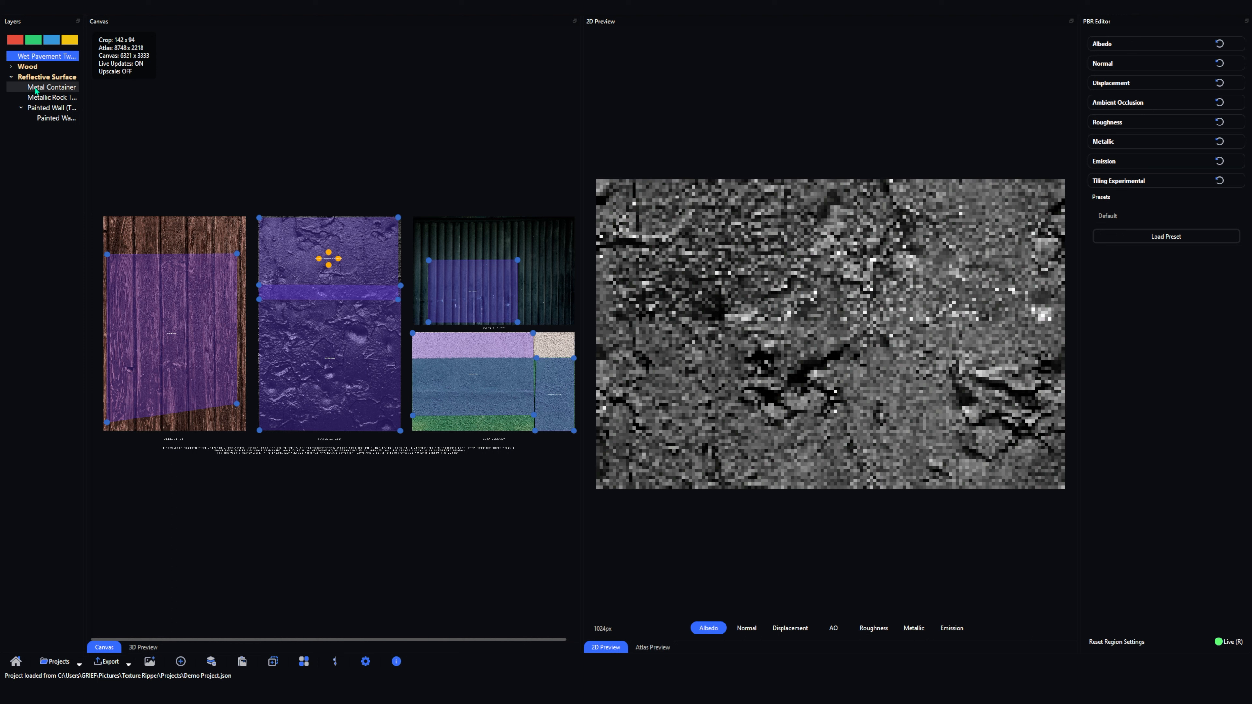
pyautogui.click(36, 88)
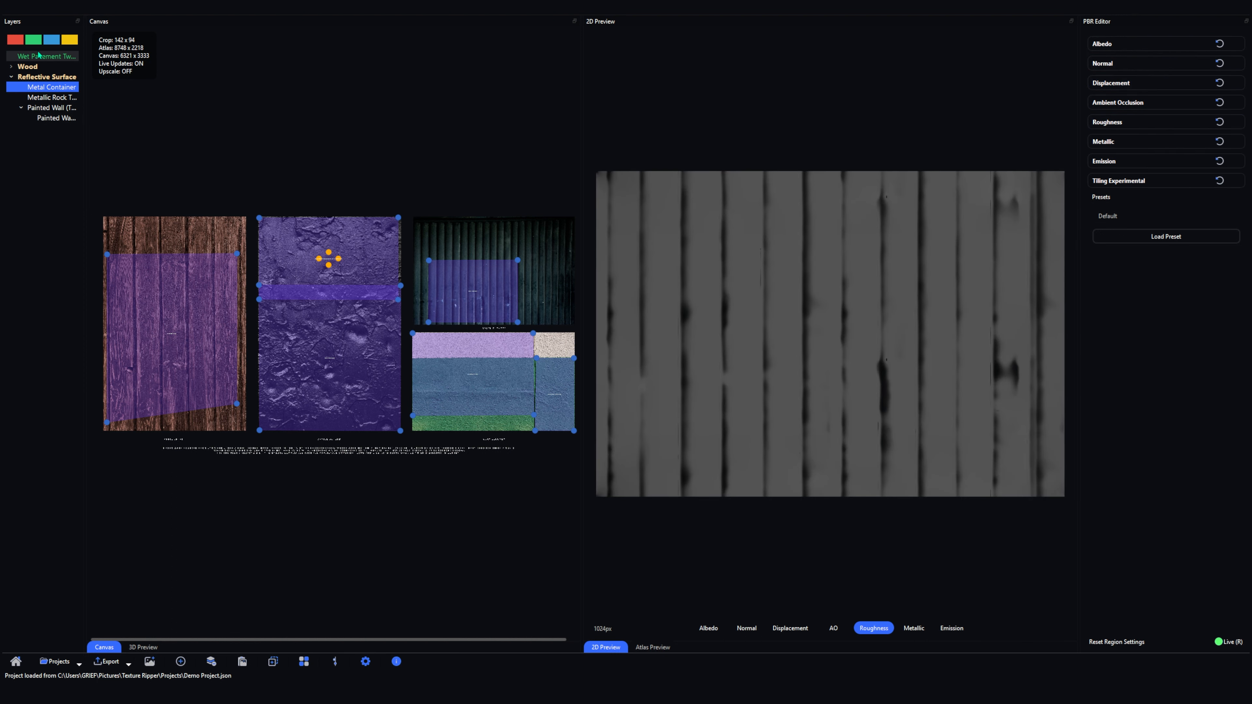
# Filter the layer list to green-labelled layers and clear the filter again
pyautogui.click(33, 39)
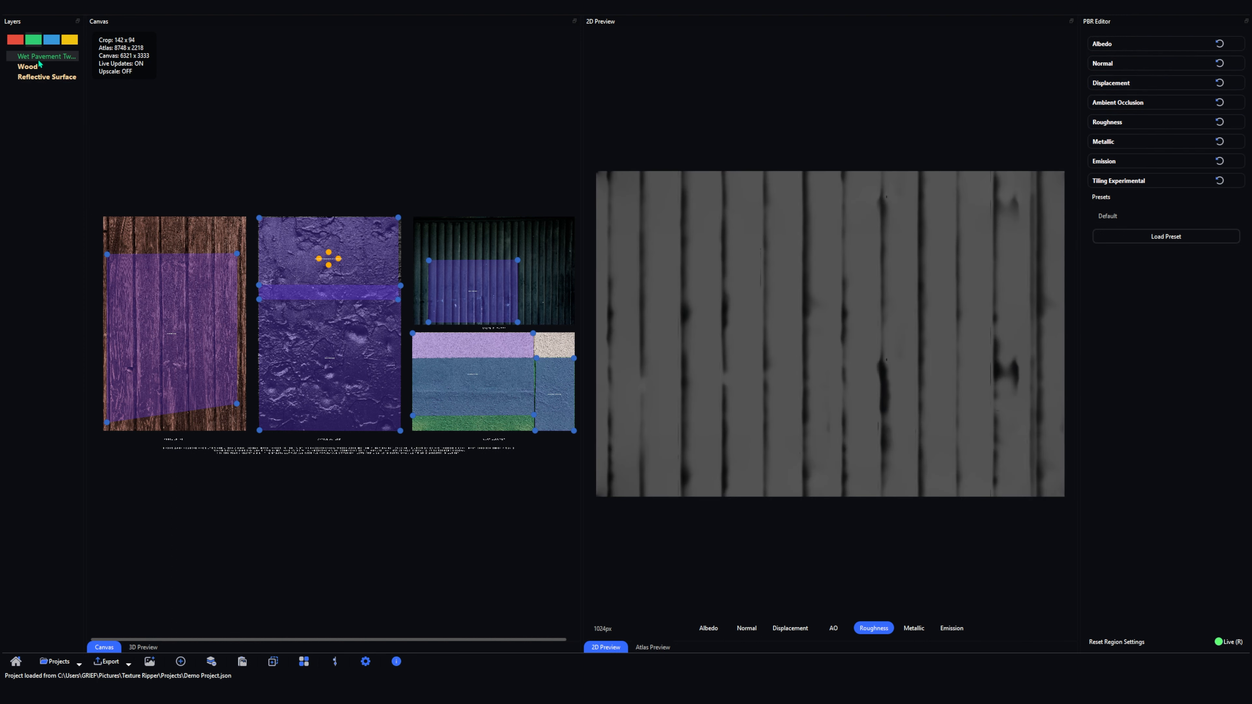
pyautogui.click(33, 42)
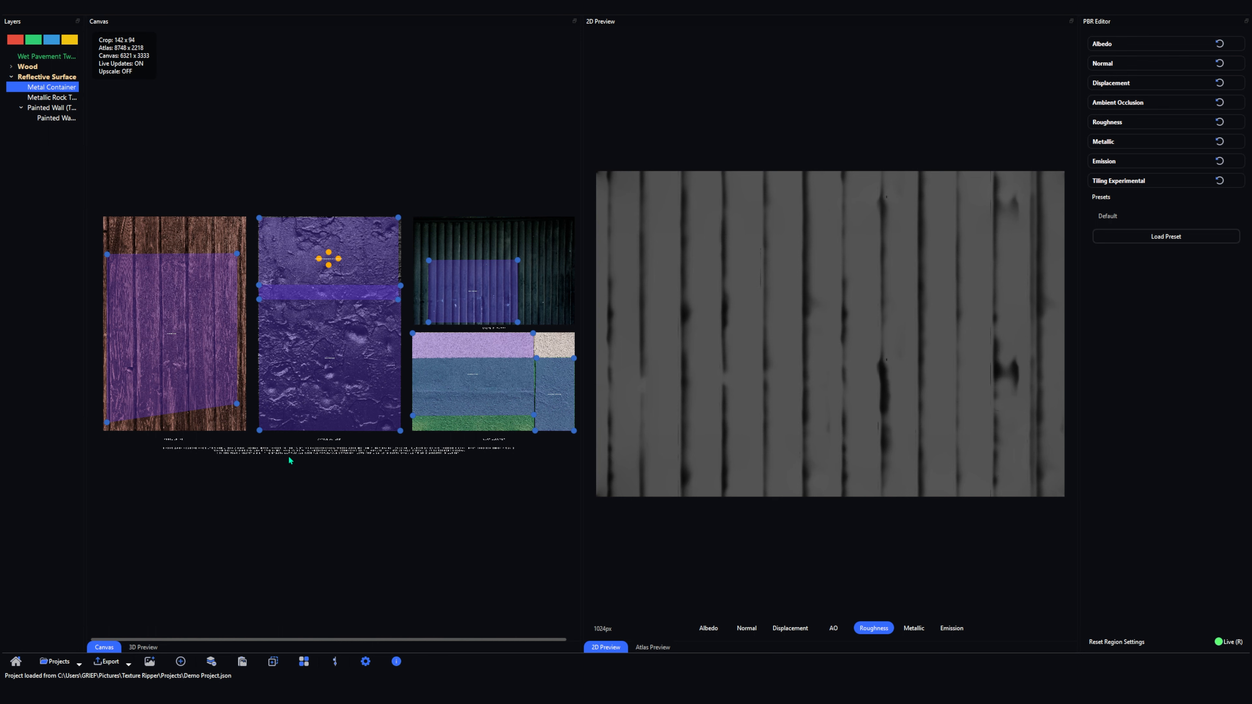
# Shift the upper-right corner of the Dry Wood region slightly inward on the canvas
pyautogui.scroll(10, 289, 457)
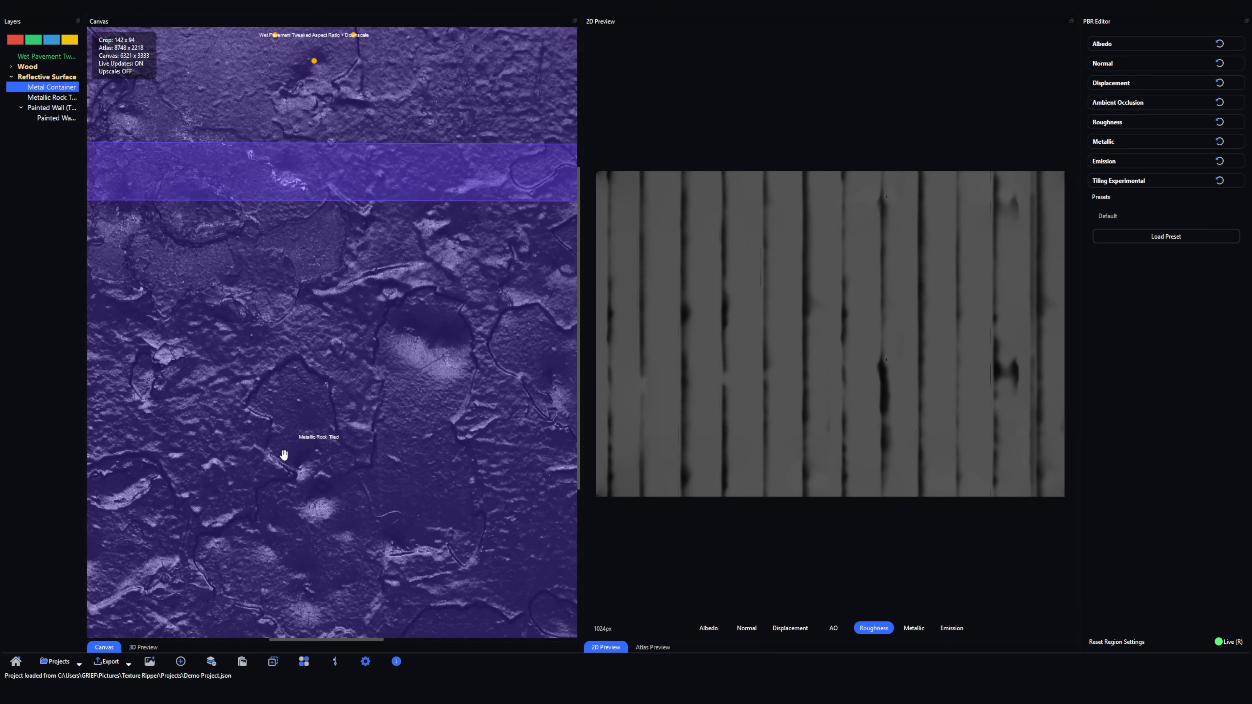
pyautogui.scroll(-6, 284, 454)
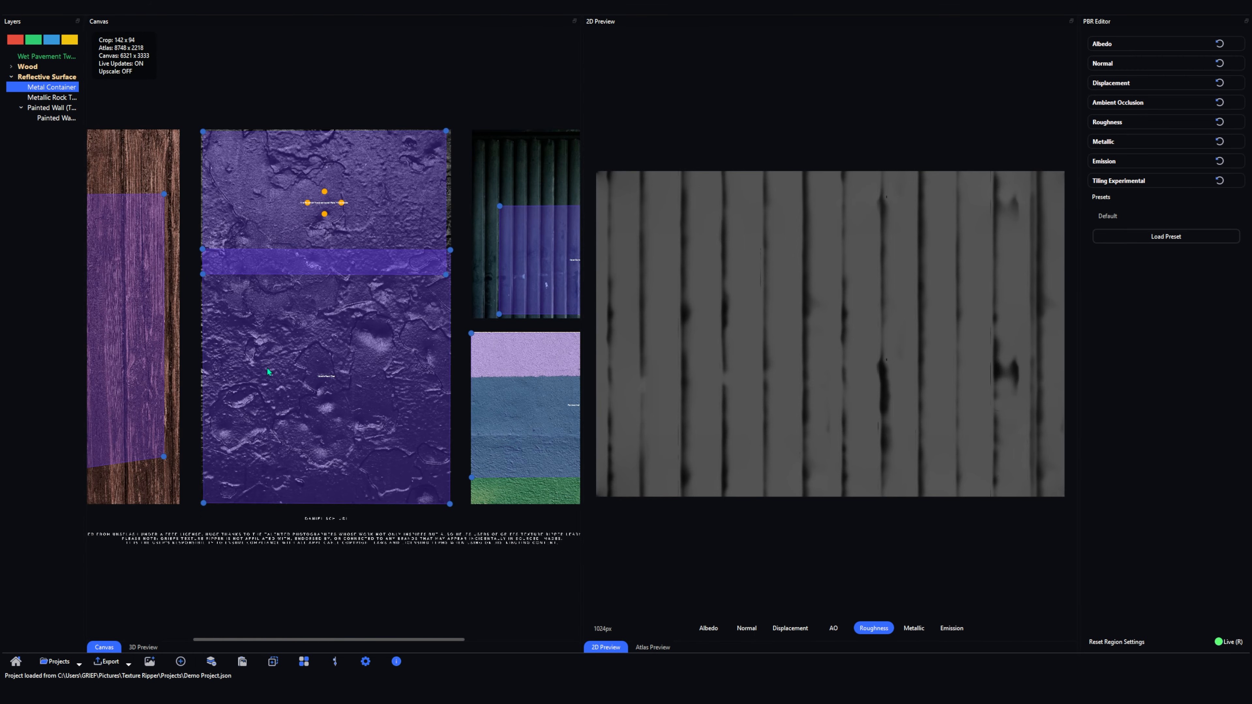
pyautogui.moveTo(267, 371); pyautogui.dragTo(365, 380)
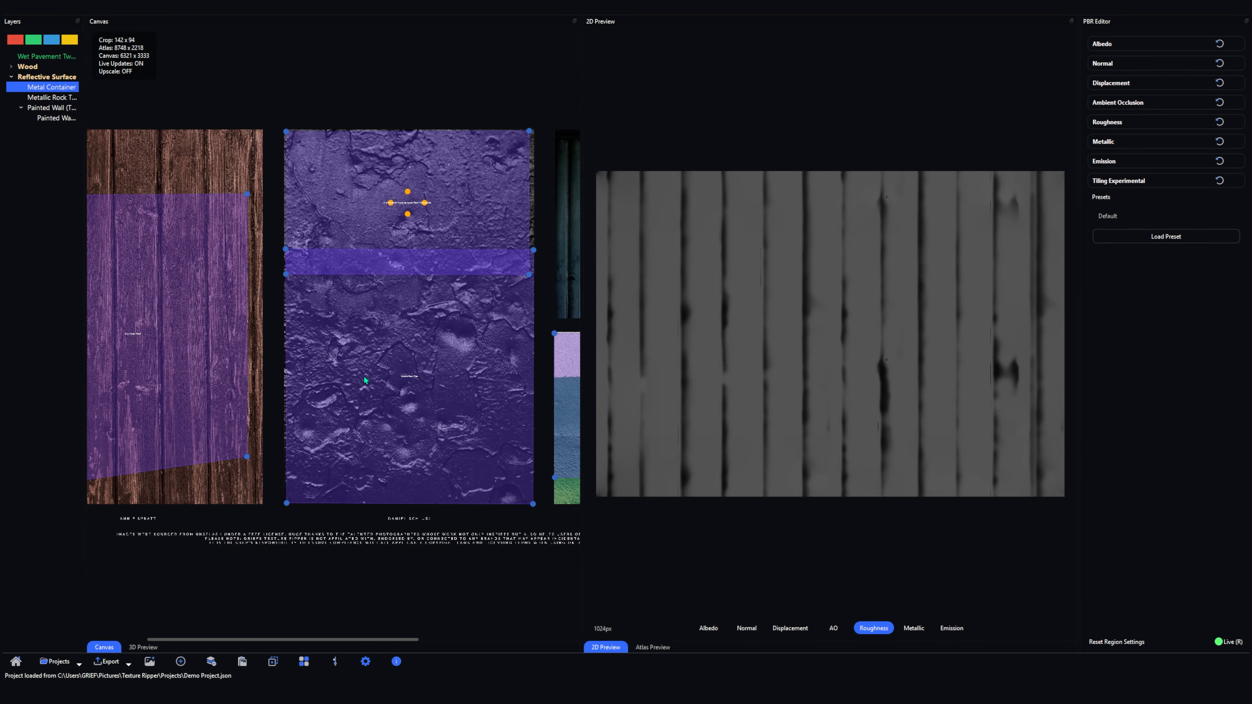
pyautogui.moveTo(247, 193); pyautogui.dragTo(242, 193)
# Review the options offered for the wood image and for its Dry Wood region
pyautogui.rightClick(241, 171)
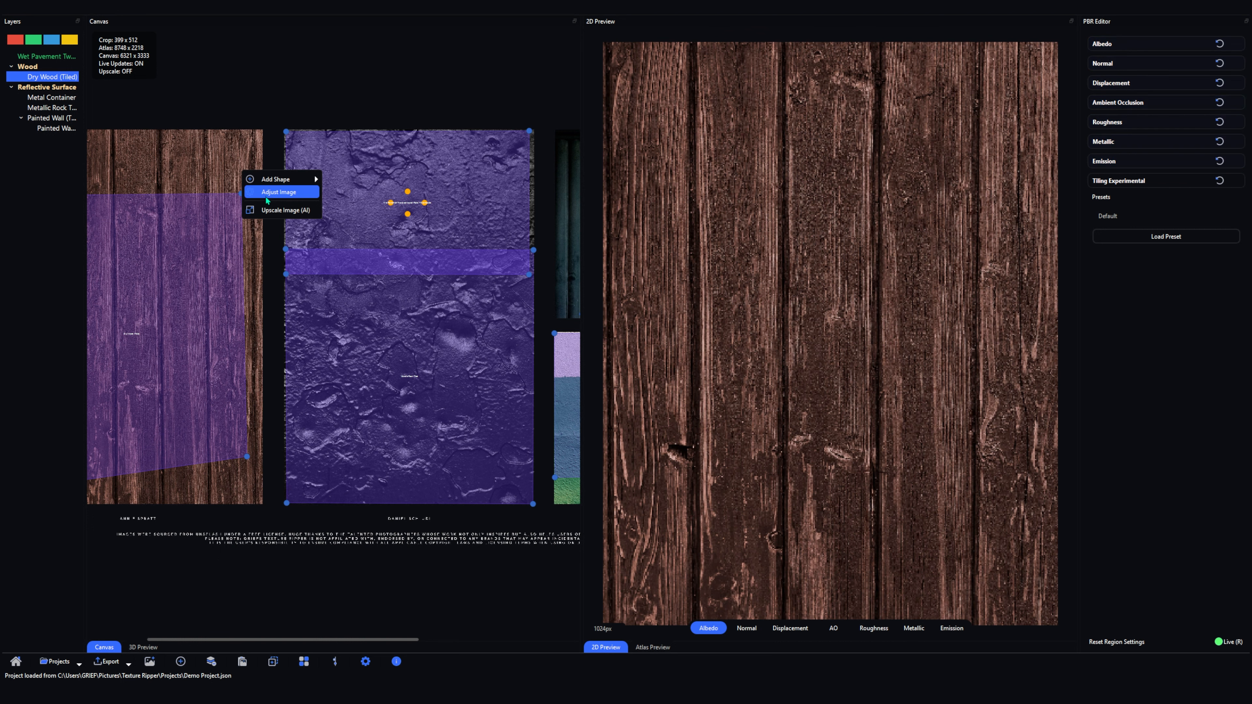
pyautogui.rightClick(180, 242)
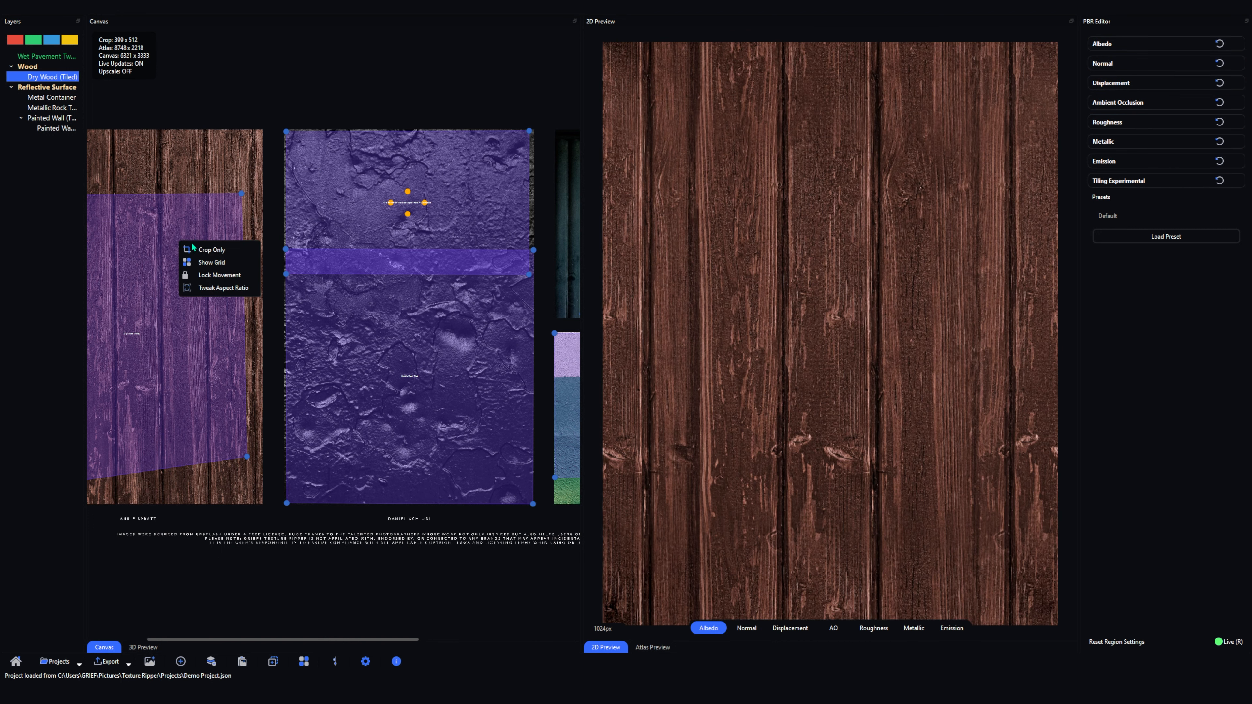
pyautogui.click(209, 165)
# Delete all existing regions and groups from the layer list, starting with the nested Painted Wall layer
pyautogui.scroll(-2, 447, 241)
pyautogui.scroll(-2, 448, 240)
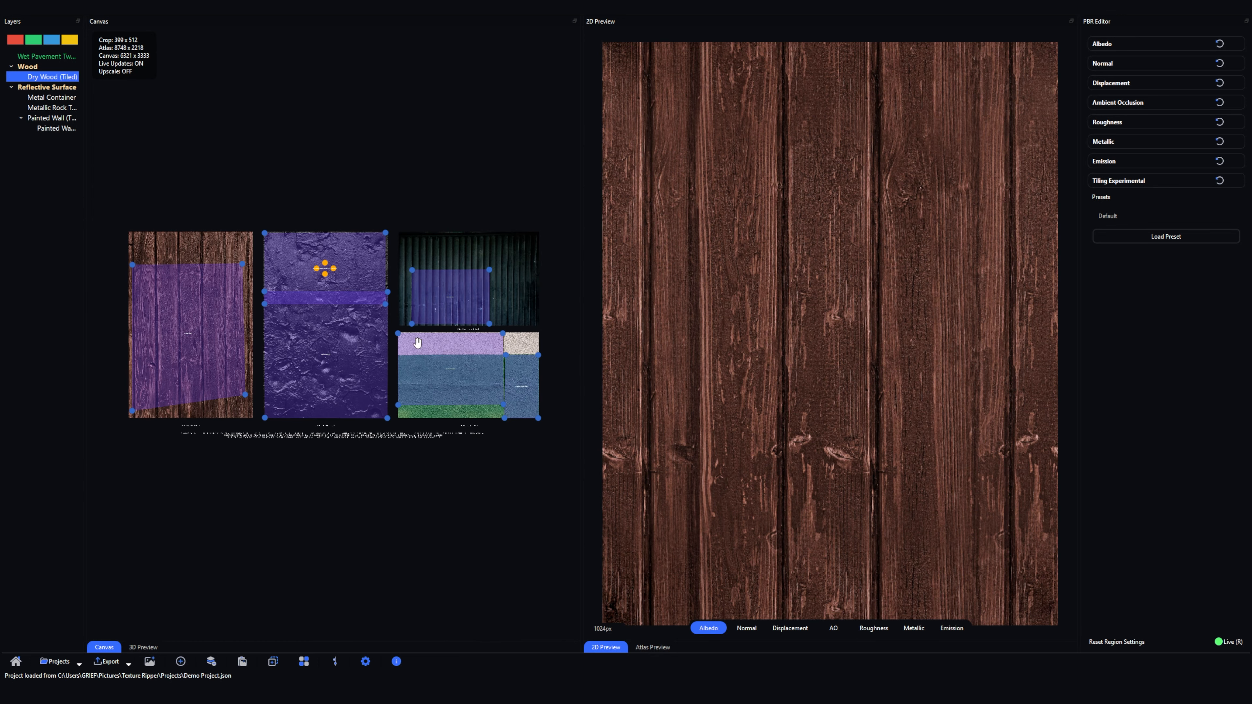
pyautogui.click(53, 130)
pyautogui.press('Delete')
pyautogui.press('Delete')
pyautogui.press('Delete')
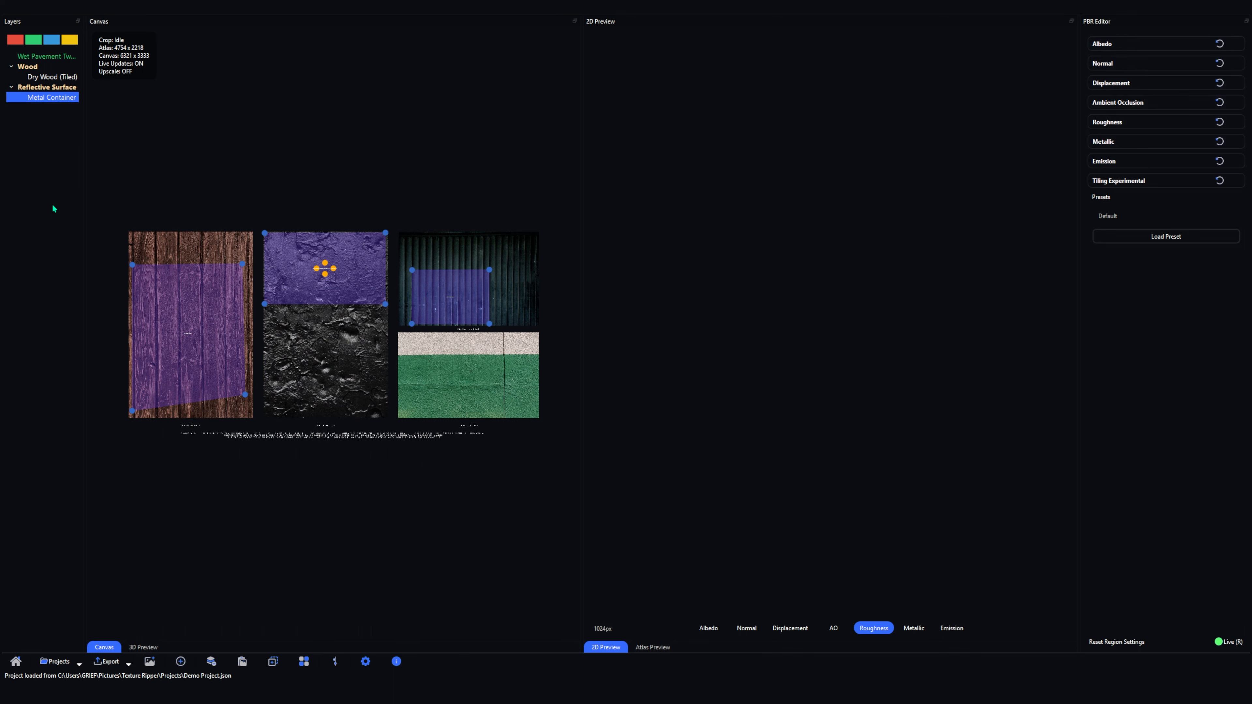
pyautogui.press('Delete')
pyautogui.press('Delete')
pyautogui.press('Delete')
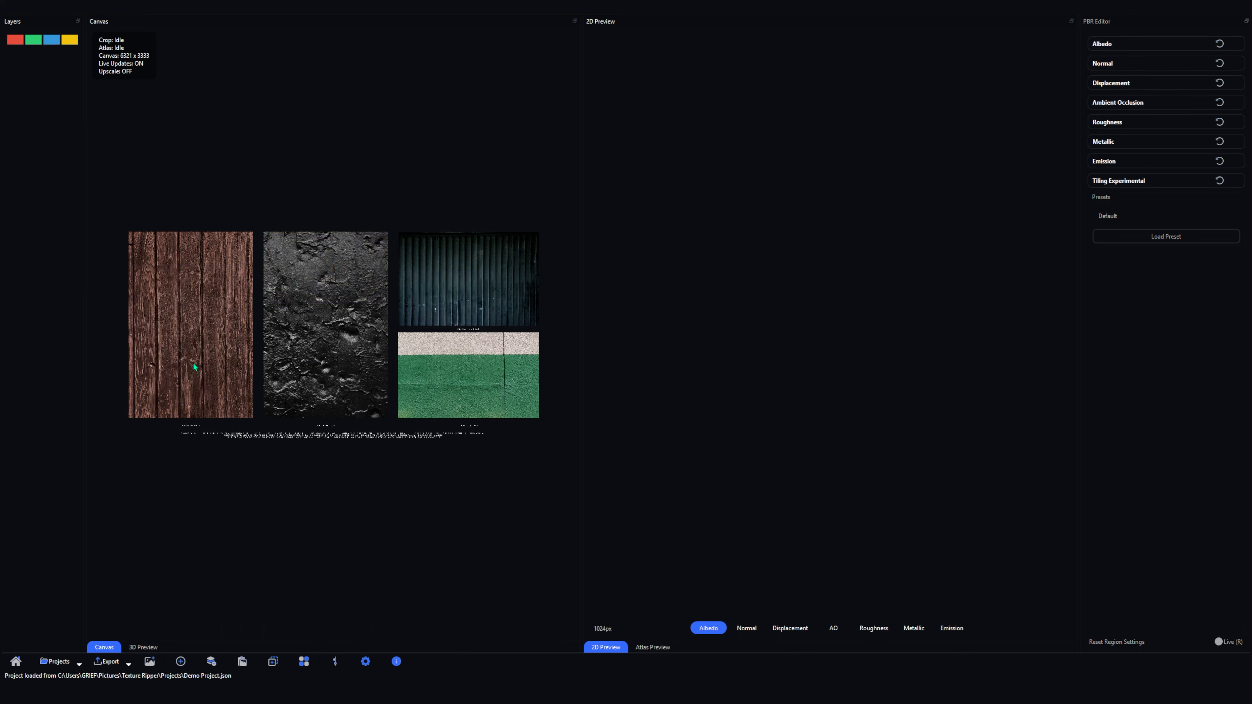
# Check which preset shapes can be added to the wood image, without adding one
pyautogui.scroll(5, 191, 368)
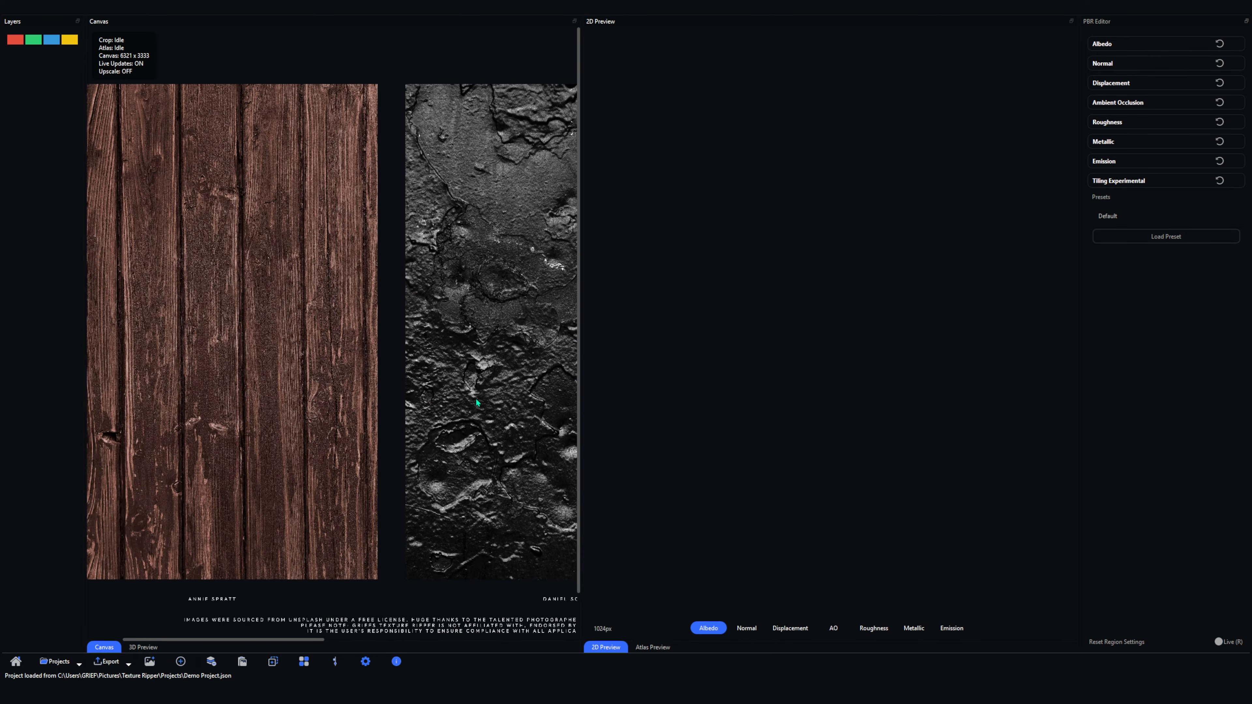
pyautogui.scroll(1, 331, 363)
pyautogui.moveTo(328, 350); pyautogui.dragTo(372, 357)
pyautogui.scroll(-1, 372, 357)
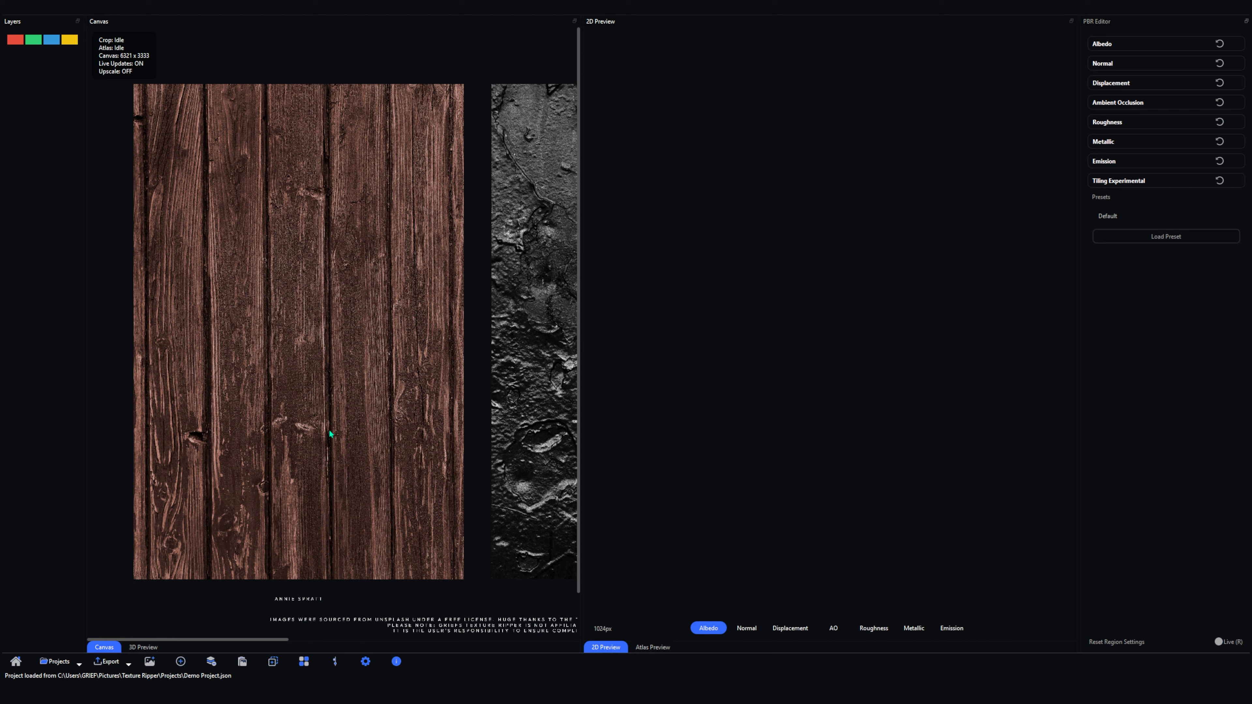
pyautogui.rightClick(316, 364)
pyautogui.moveTo(372, 374)
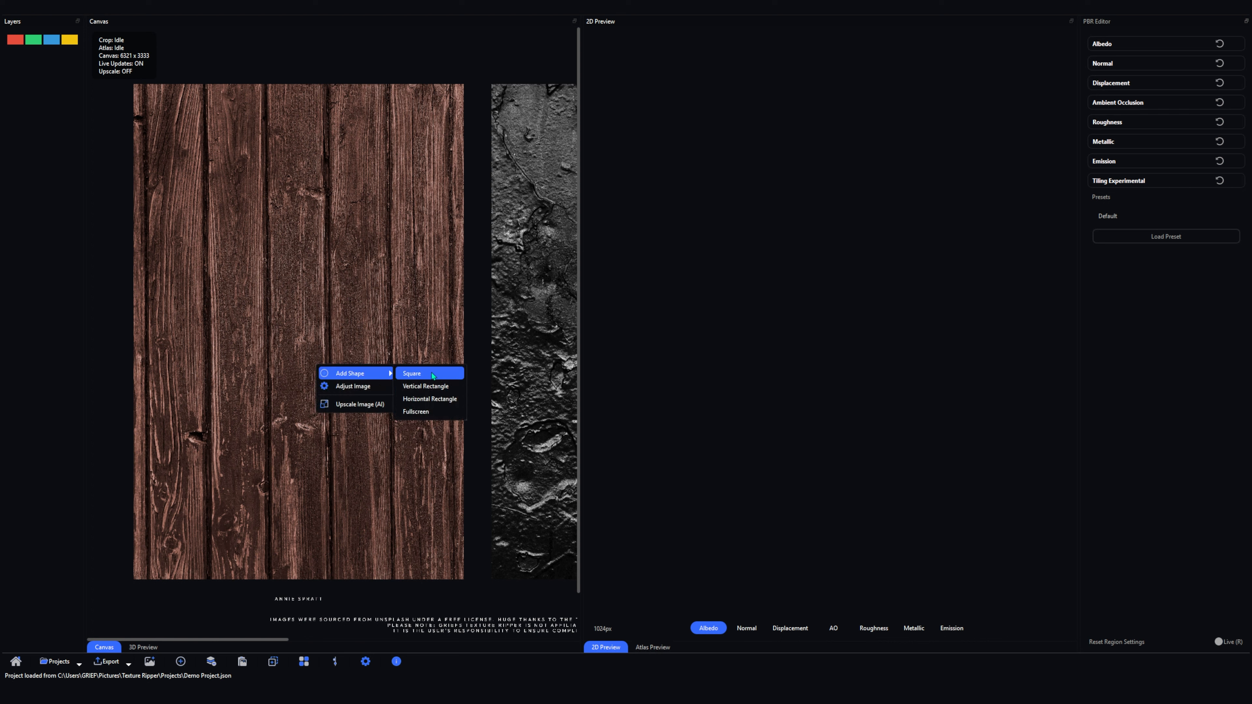
pyautogui.click(255, 320)
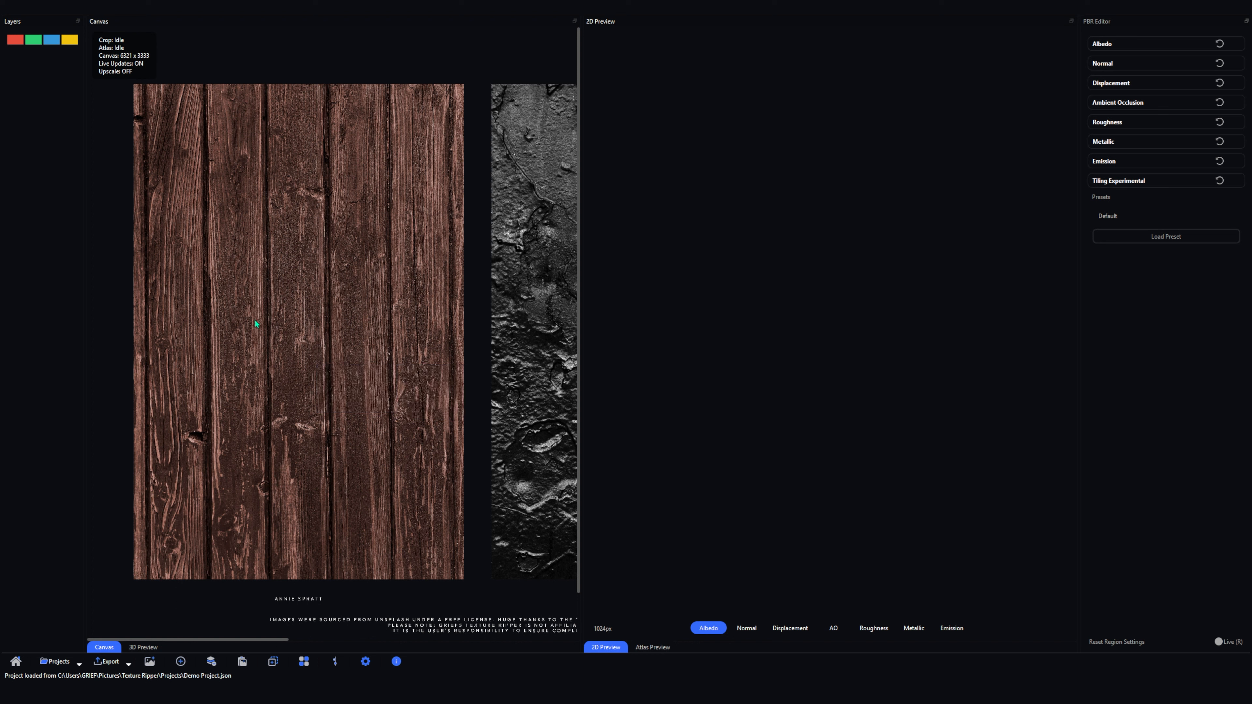
# Add a four-point crop region around the four wood planks, covering the lower three quarters of the image
pyautogui.press('a')
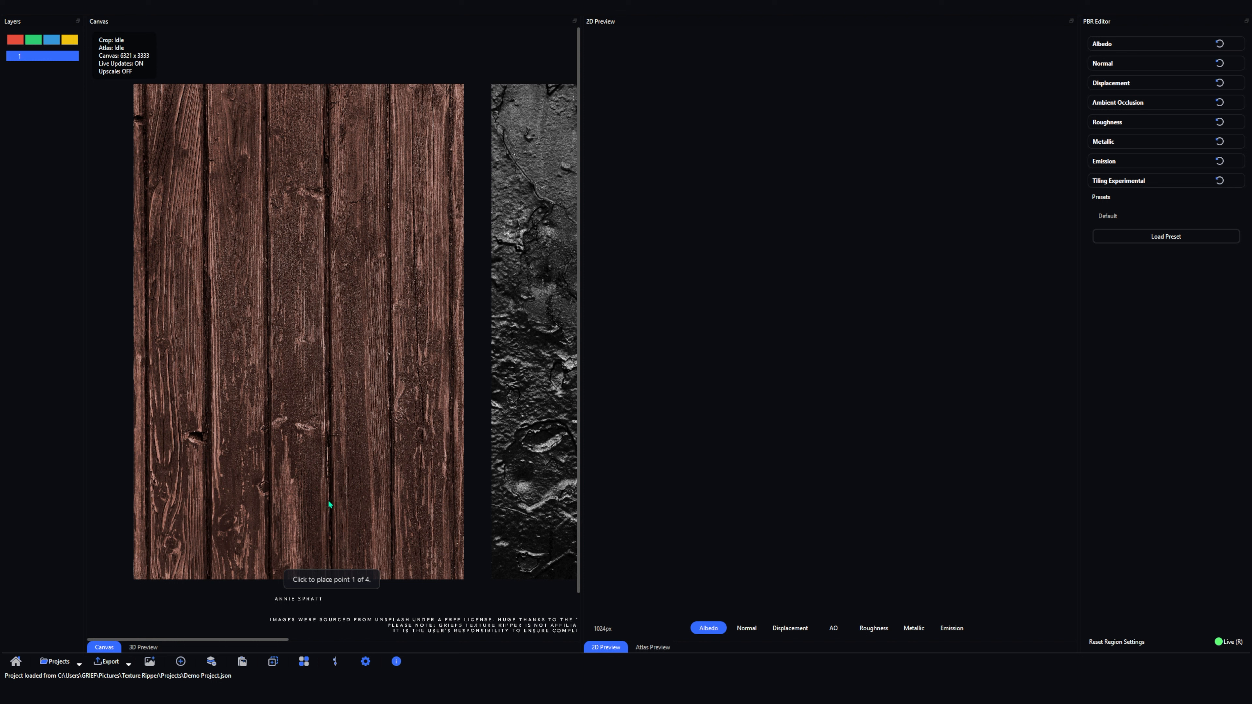
pyautogui.click(143, 203)
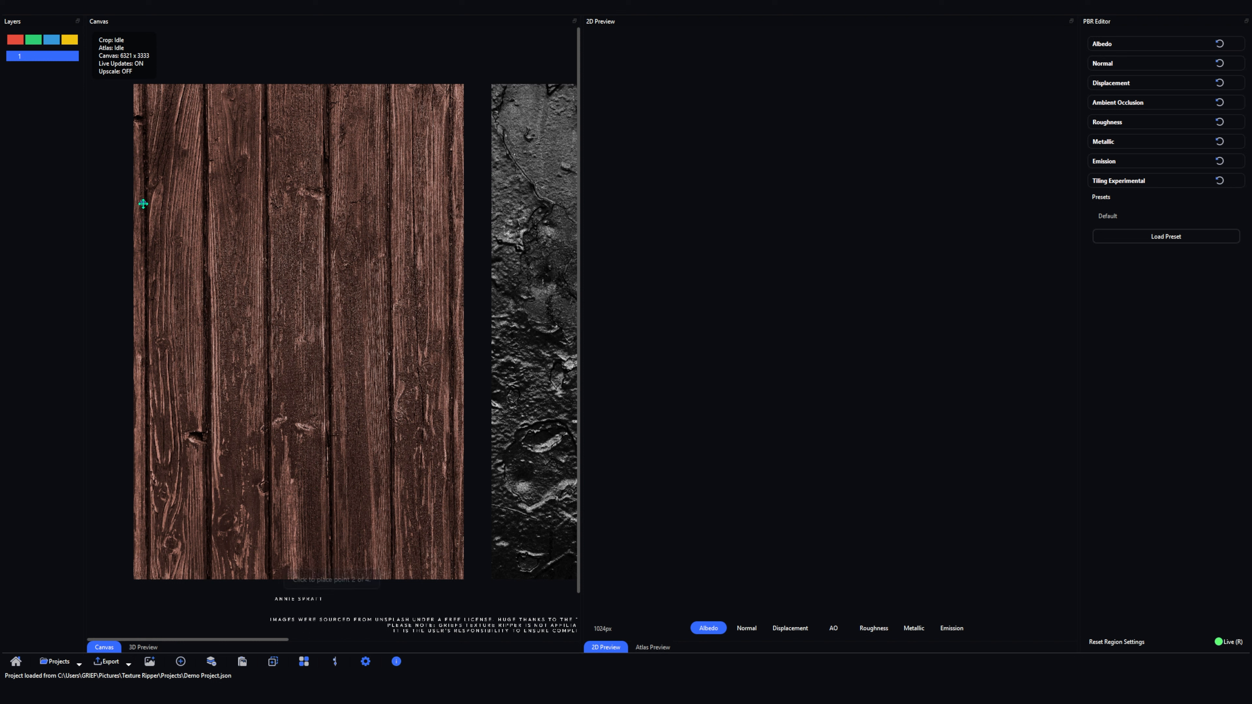
pyautogui.click(148, 573)
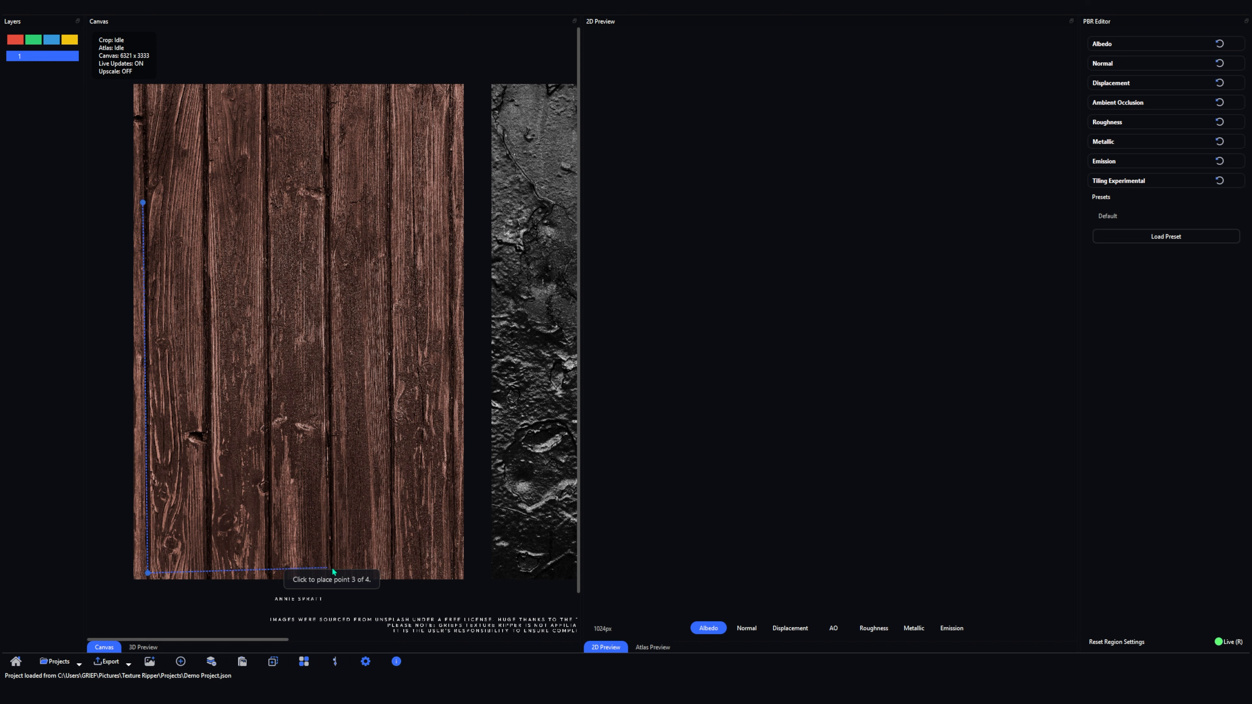
pyautogui.click(392, 573)
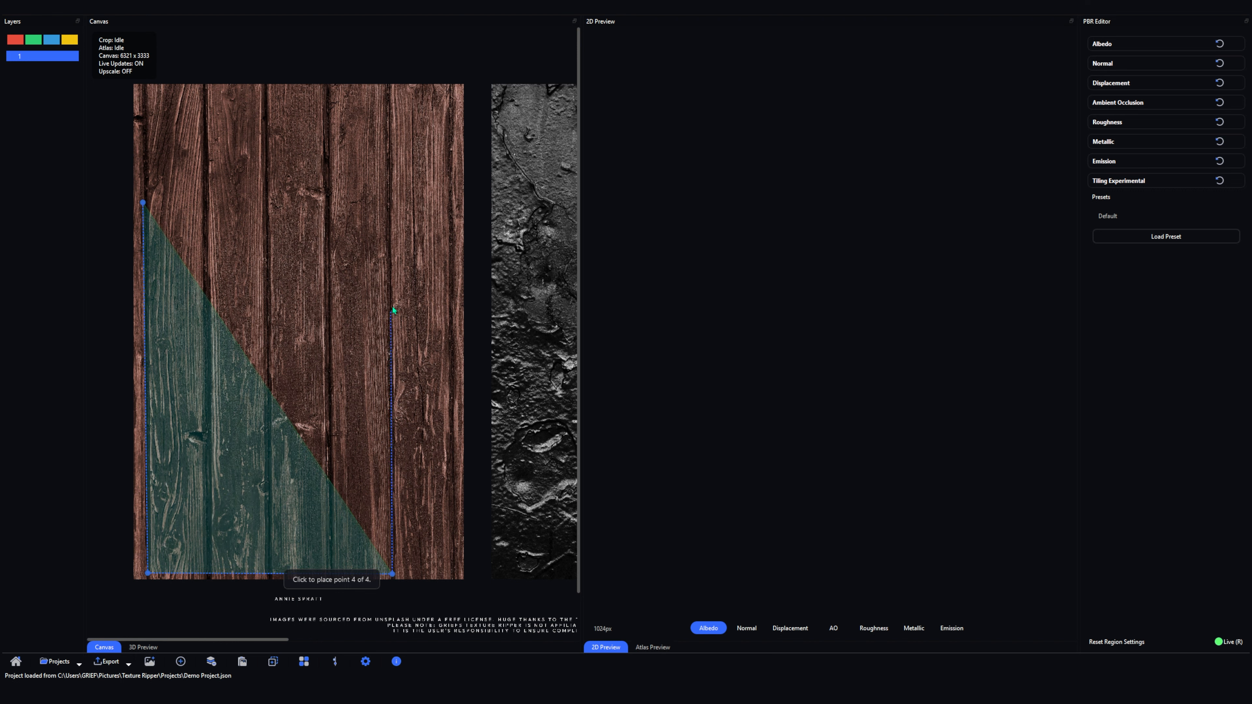
pyautogui.click(390, 199)
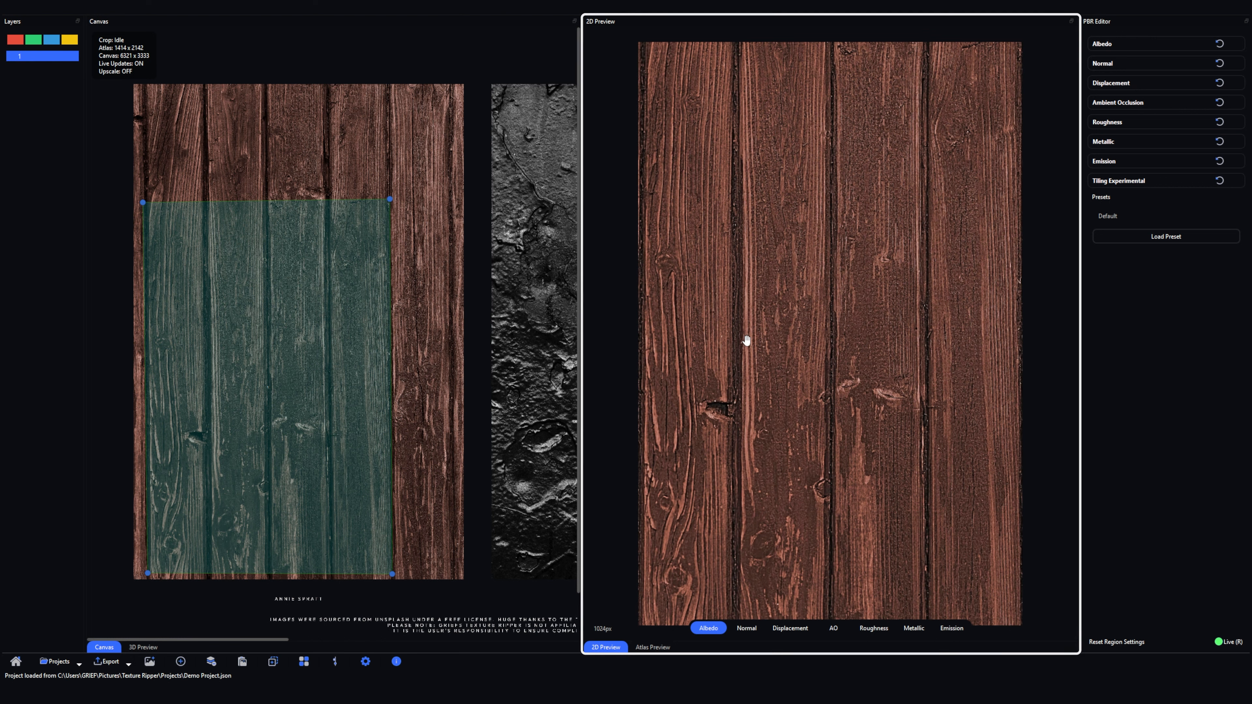
# Nudge the crop region's upper-right corner up along the plank gap and move the whole region higher on the wood image
pyautogui.scroll(-2, 774, 375)
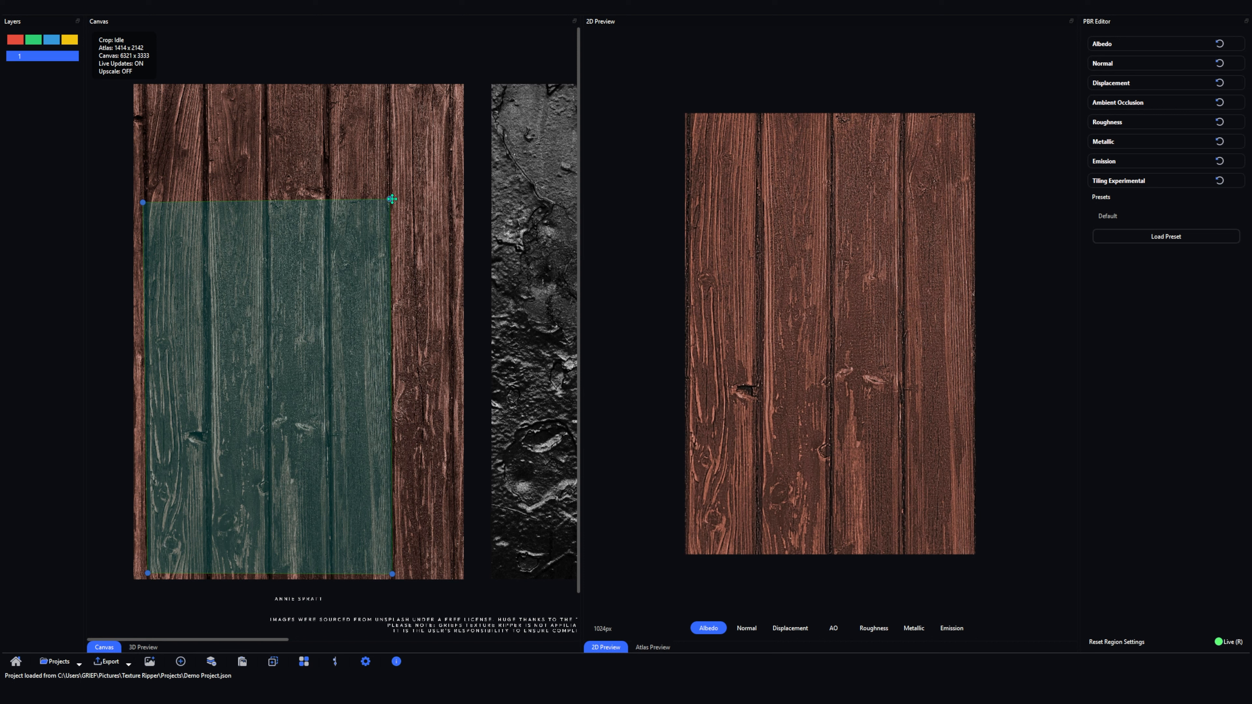
pyautogui.moveTo(391, 199); pyautogui.dragTo(389, 195)
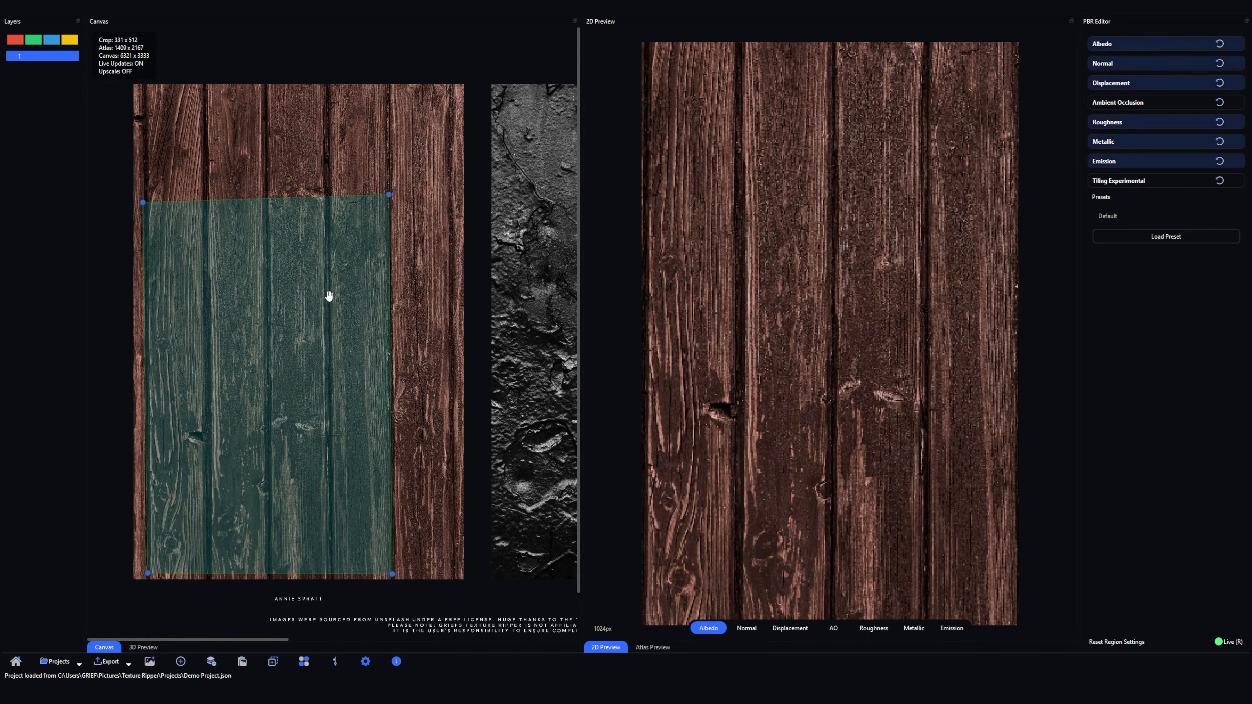
pyautogui.moveTo(329, 296); pyautogui.dragTo(326, 260)
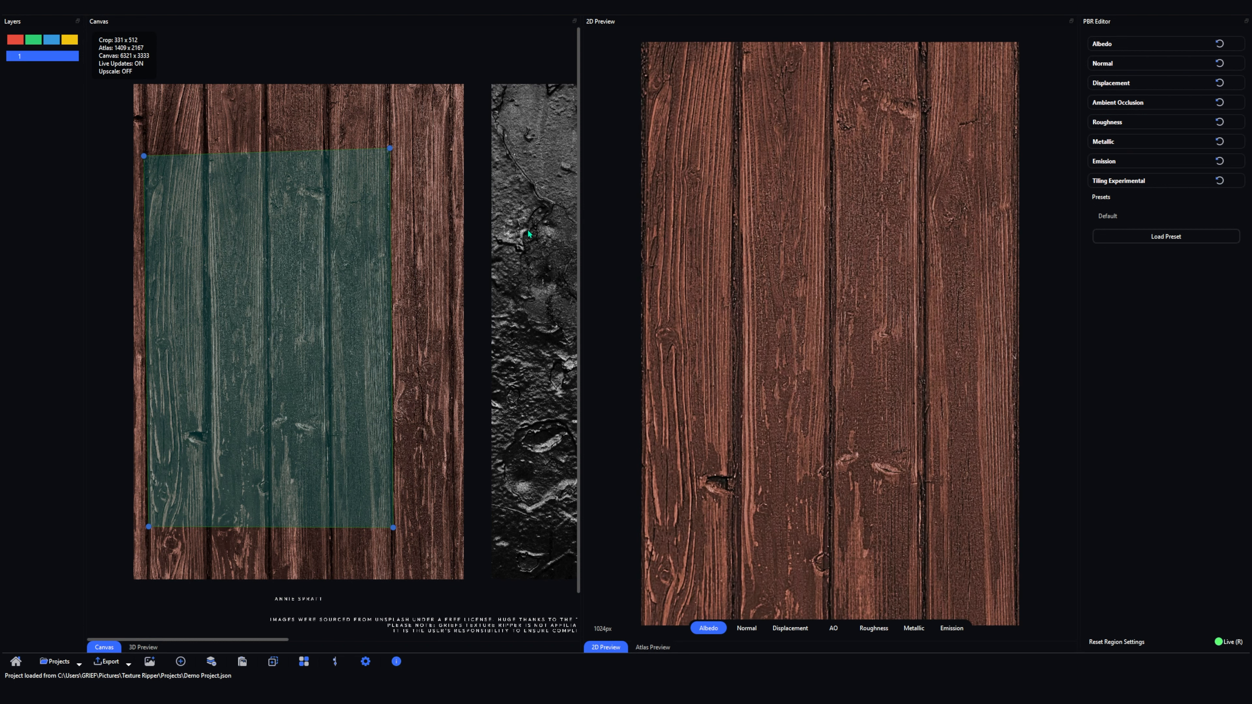
# View the new wood region's normal, displacement, ambient occlusion and roughness maps one after another
pyautogui.click(748, 628)
pyautogui.click(790, 628)
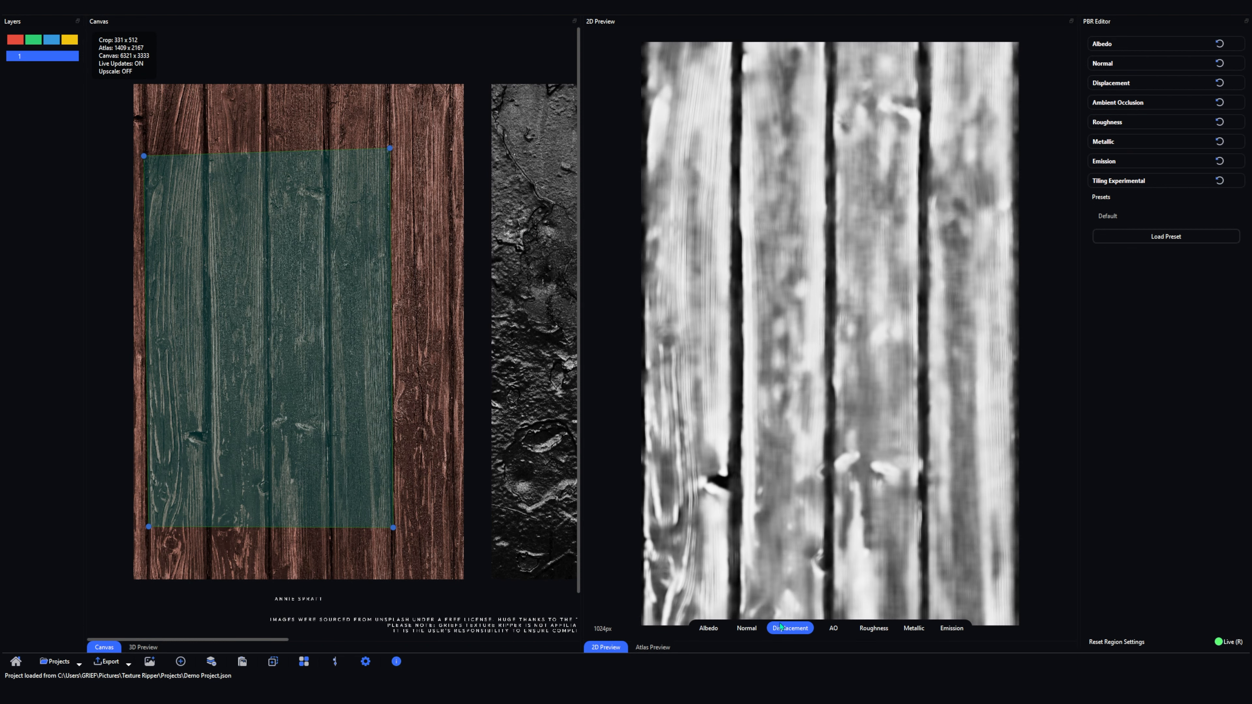
pyautogui.click(825, 629)
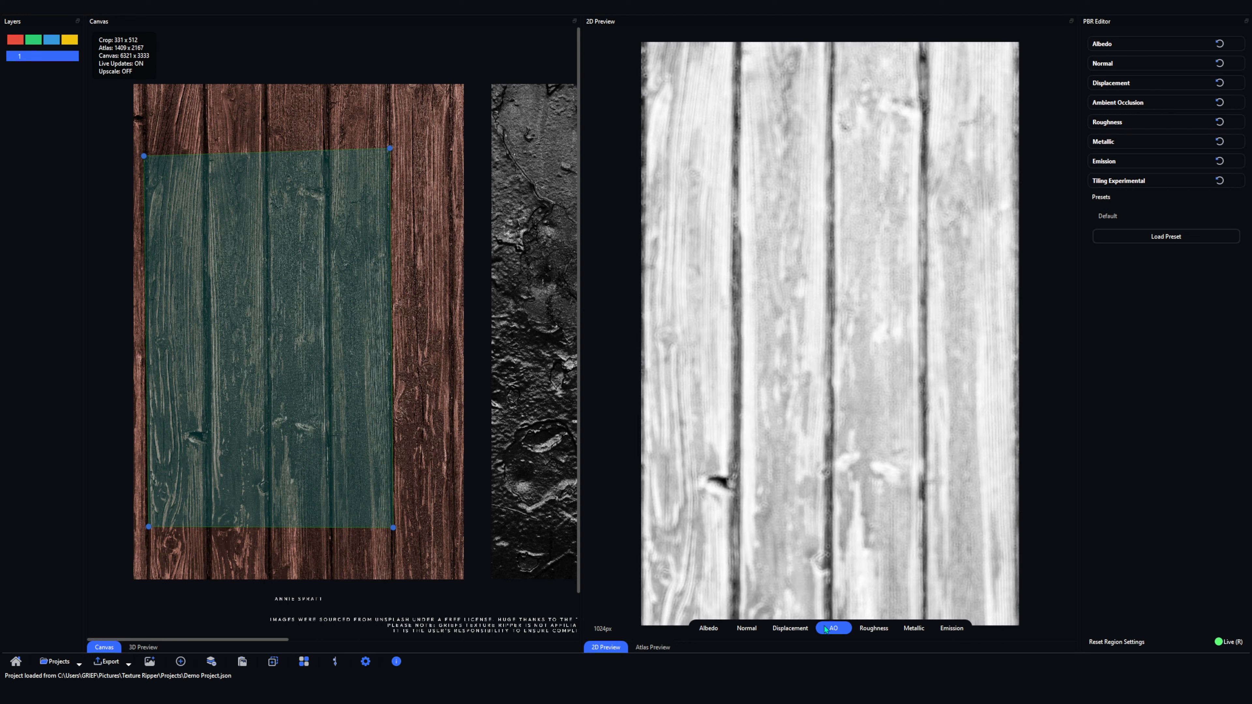
pyautogui.click(869, 626)
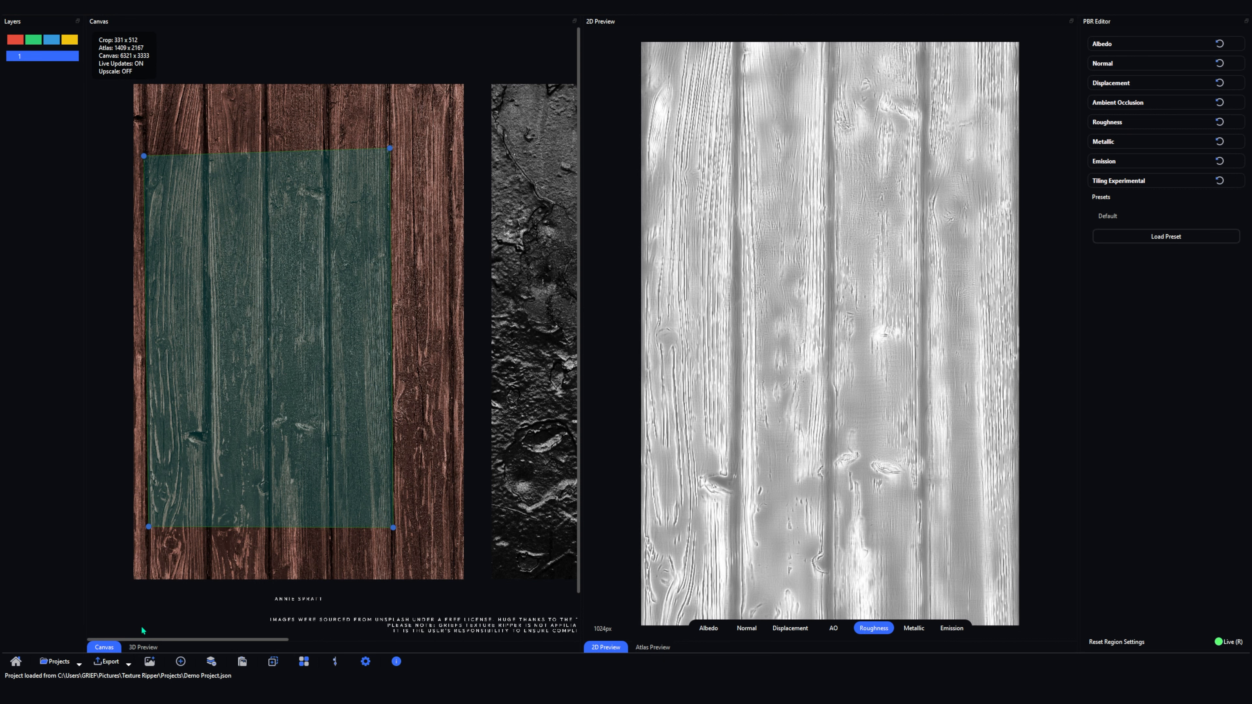
# Show the wood material in the 3D preview and inspect it from different angles
pyautogui.click(148, 648)
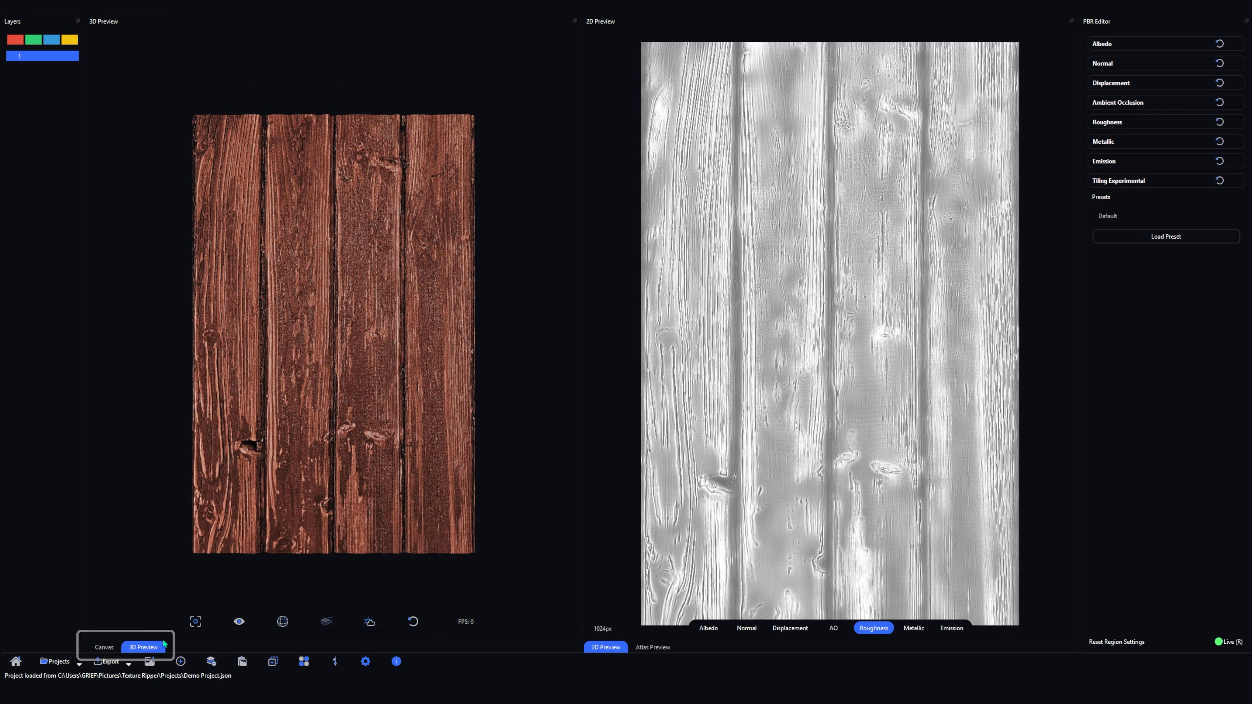
pyautogui.moveTo(392, 341)
pyautogui.mouseDown()
pyautogui.moveTo(338, 344)
pyautogui.moveTo(346, 366)
pyautogui.moveTo(428, 362)
pyautogui.moveTo(475, 338)
pyautogui.moveTo(393, 327)
pyautogui.moveTo(287, 374)
pyautogui.mouseUp()
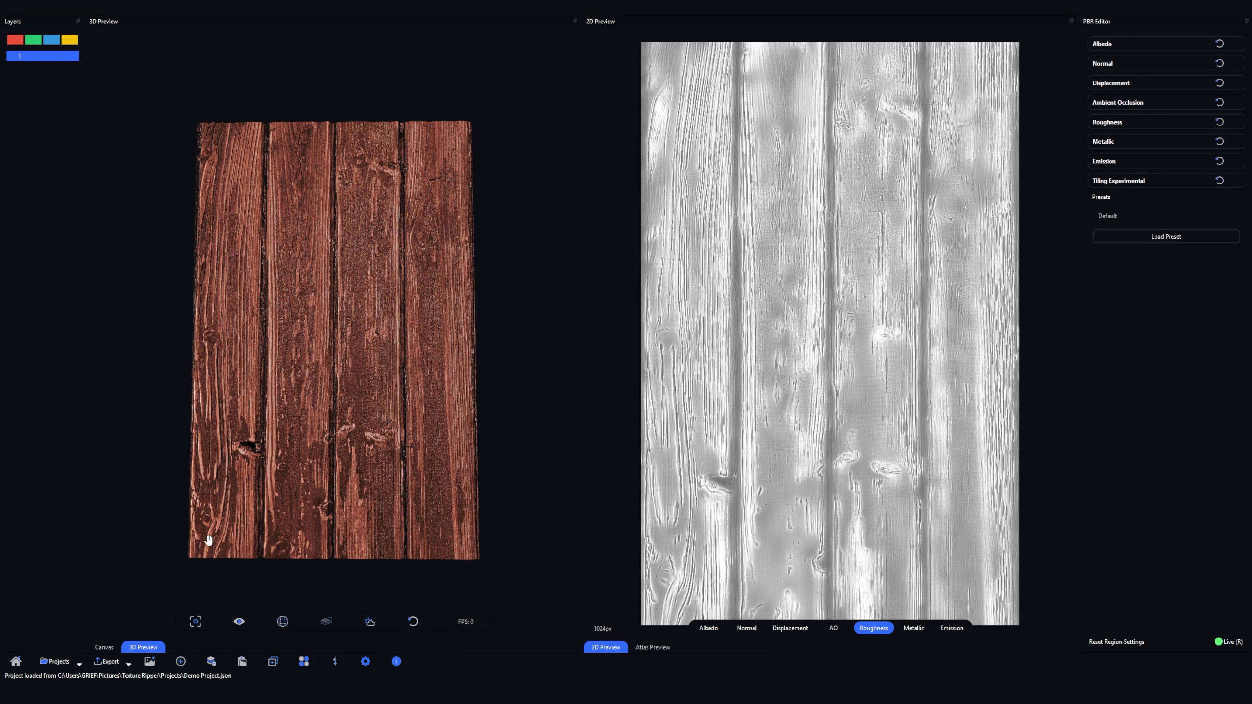
# Set the 3D preview's mesh shape to Sphere and inspect the wood material on it from several sides and under different lighting
pyautogui.click(275, 624)
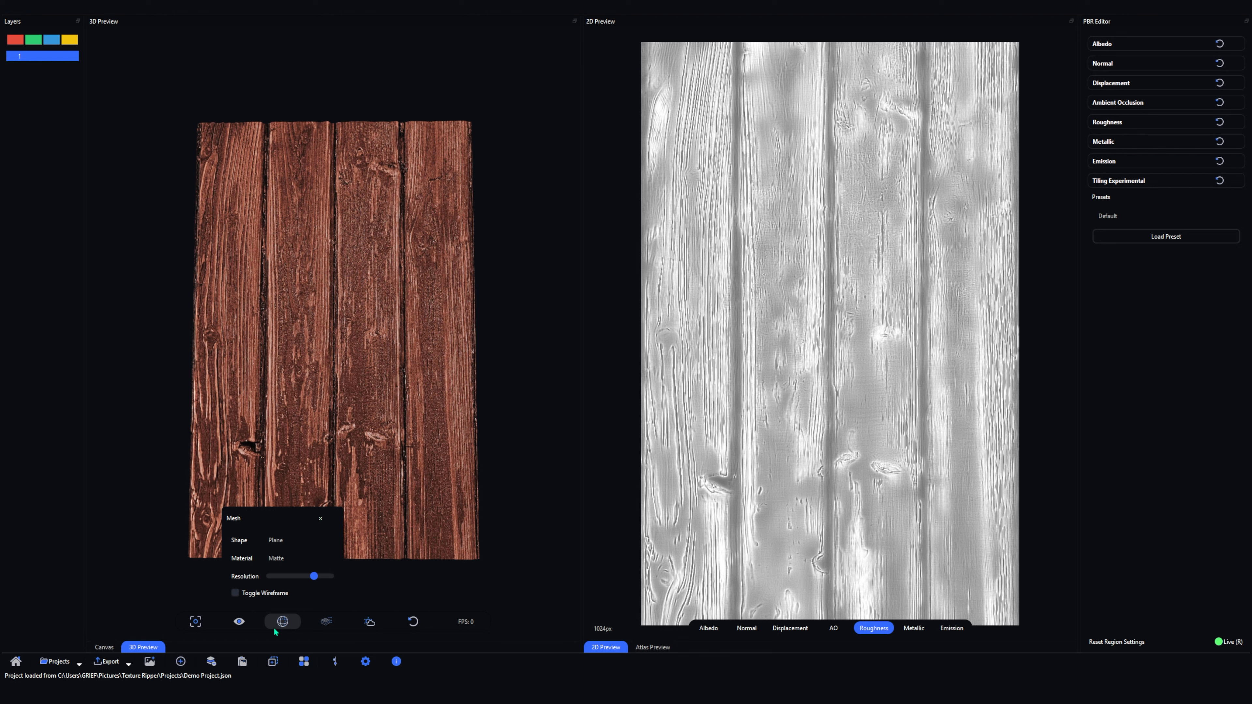
pyautogui.click(297, 540)
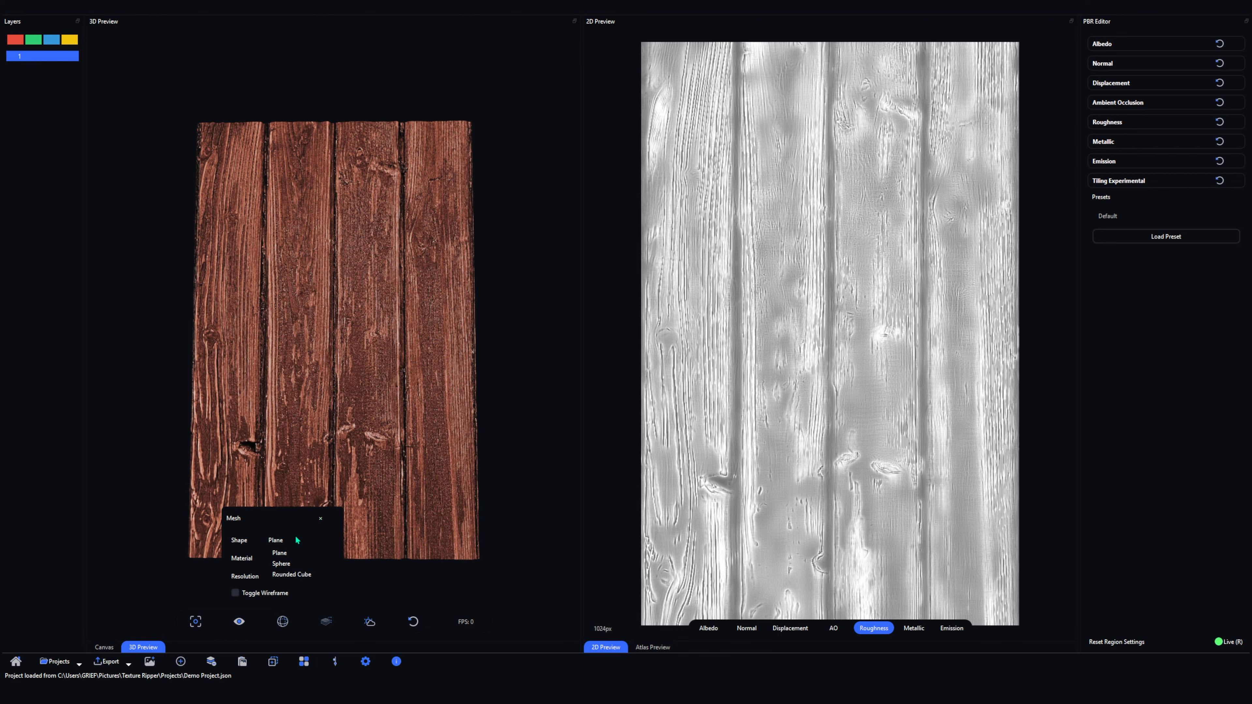
pyautogui.click(323, 565)
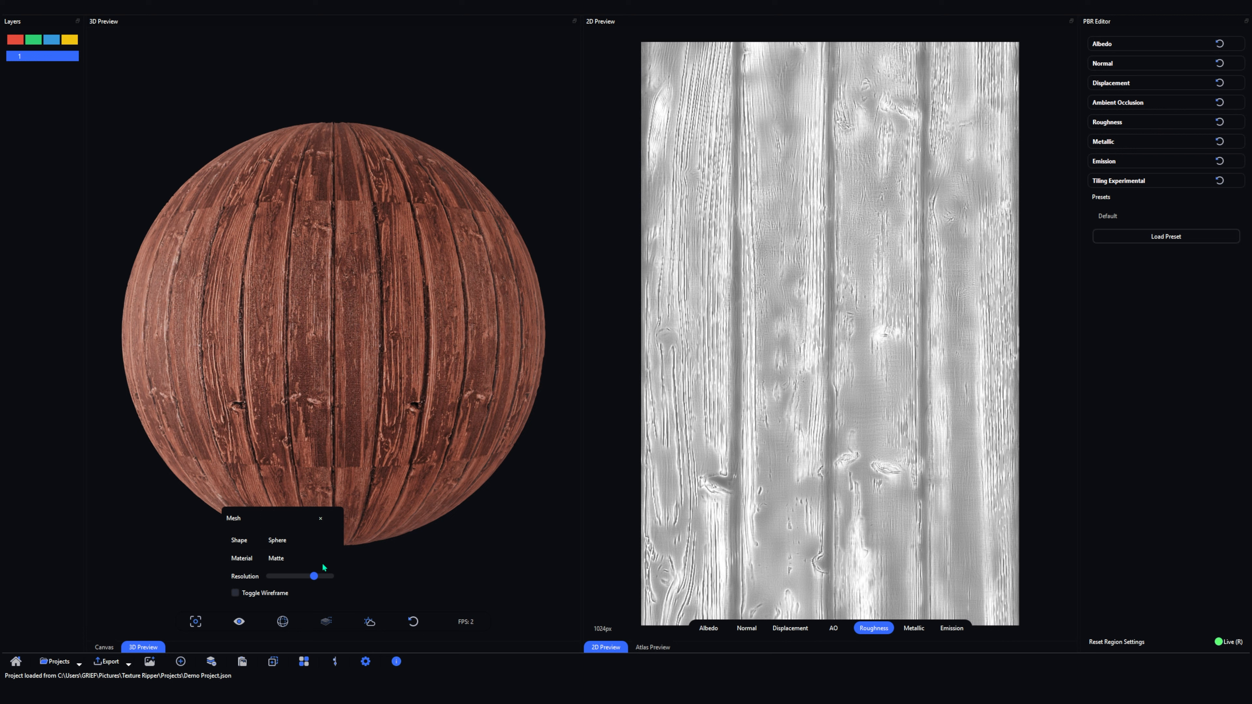
pyautogui.click(387, 429)
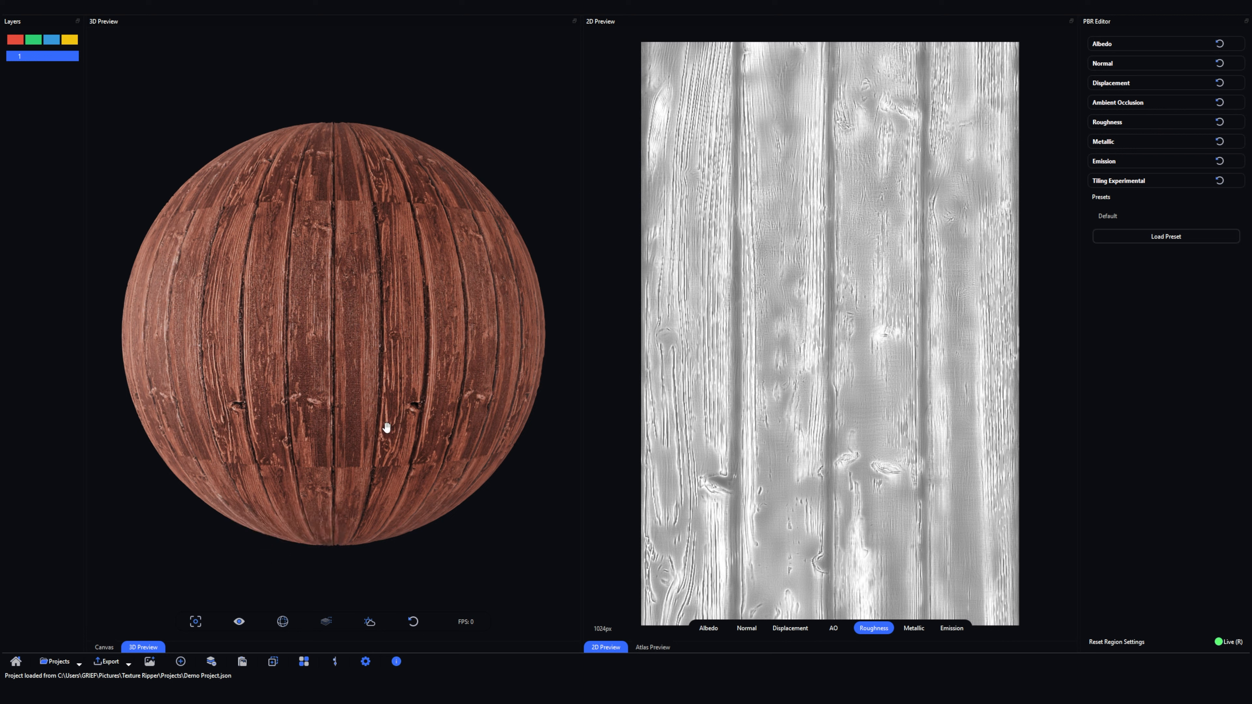
pyautogui.moveTo(238, 349); pyautogui.dragTo(795, 348)
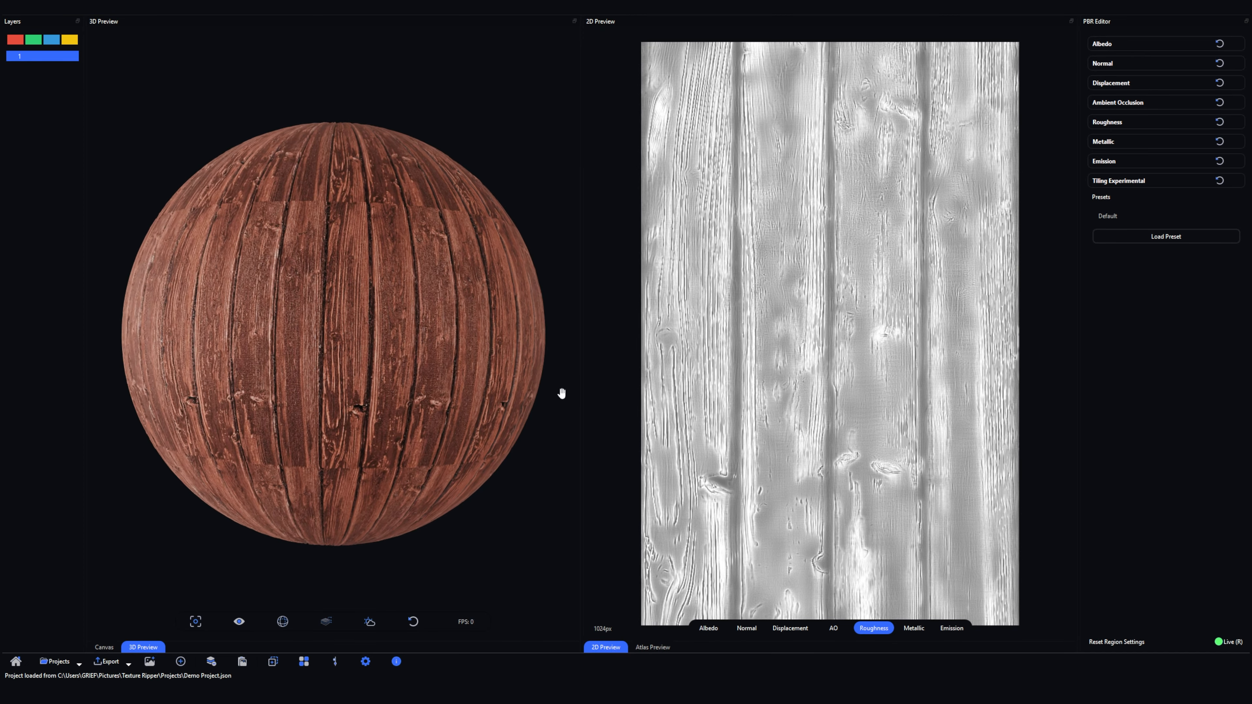
pyautogui.moveTo(330, 408); pyautogui.dragTo(491, 348)
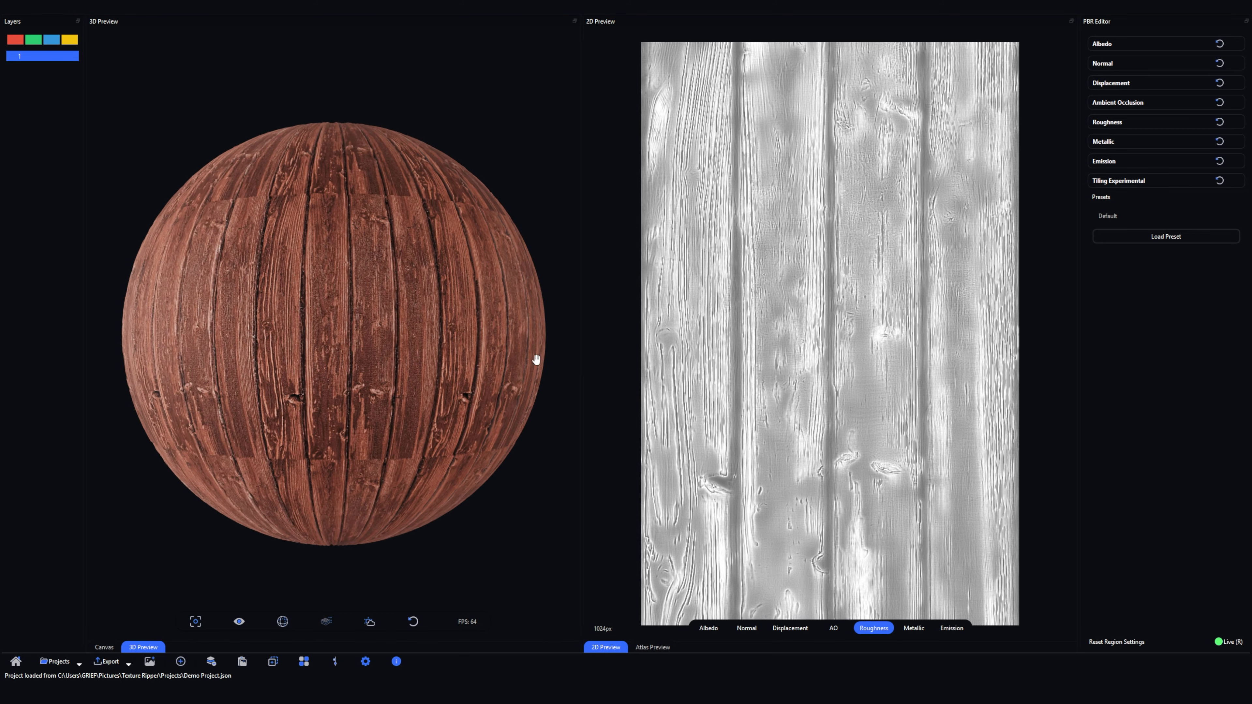
pyautogui.moveTo(442, 348); pyautogui.dragTo(986, 365)
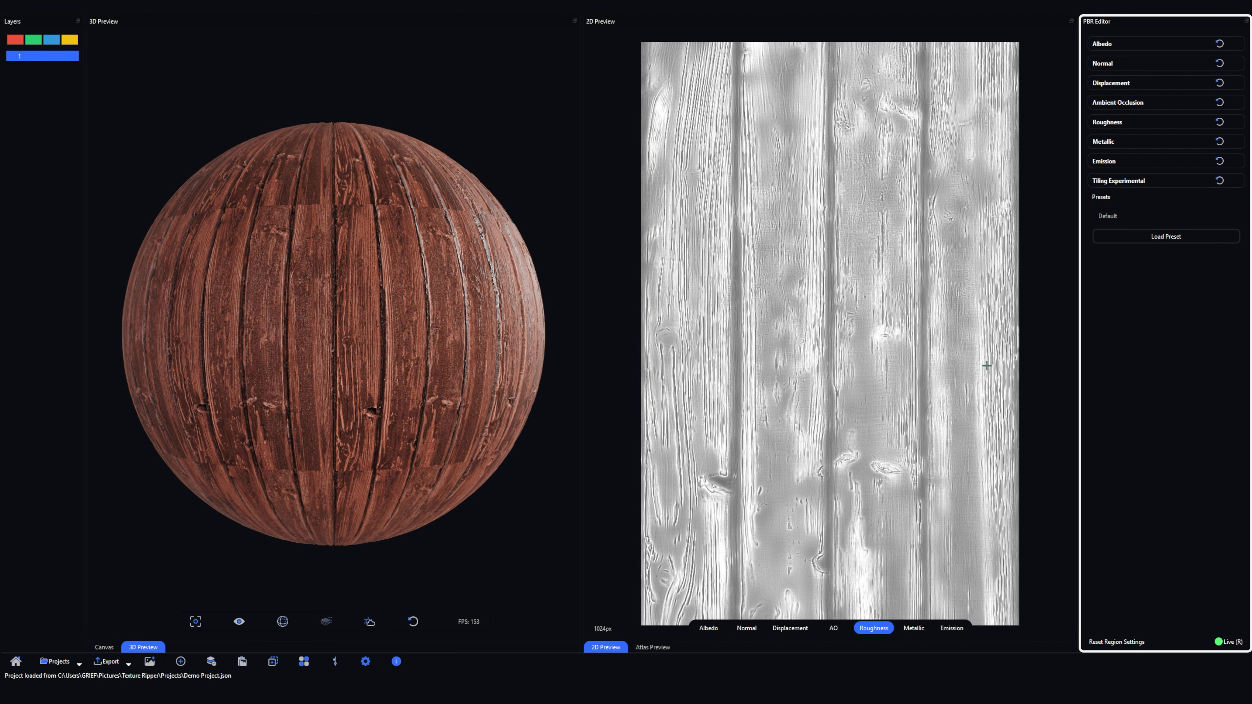
pyautogui.rightClick(987, 366)
# Raise the wood region's Overall Roughness Level to 200 in the roughness settings
pyautogui.click(1174, 305)
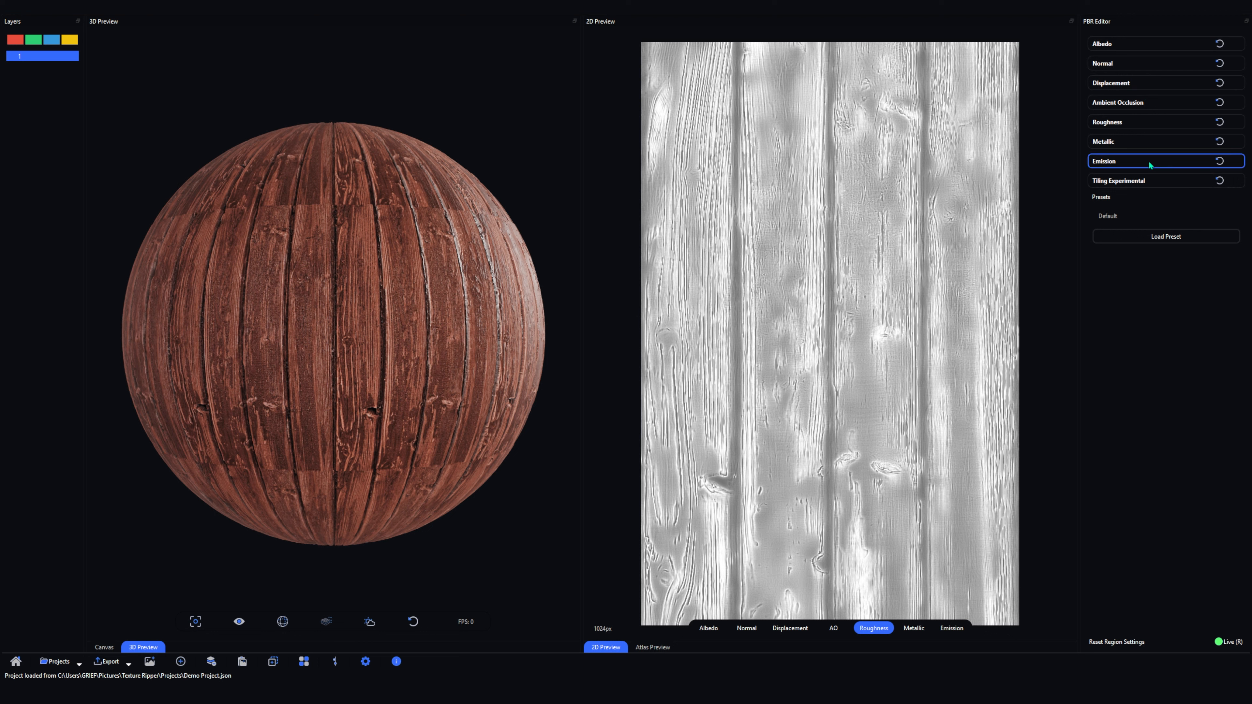
pyautogui.click(1138, 122)
pyautogui.click(1133, 83)
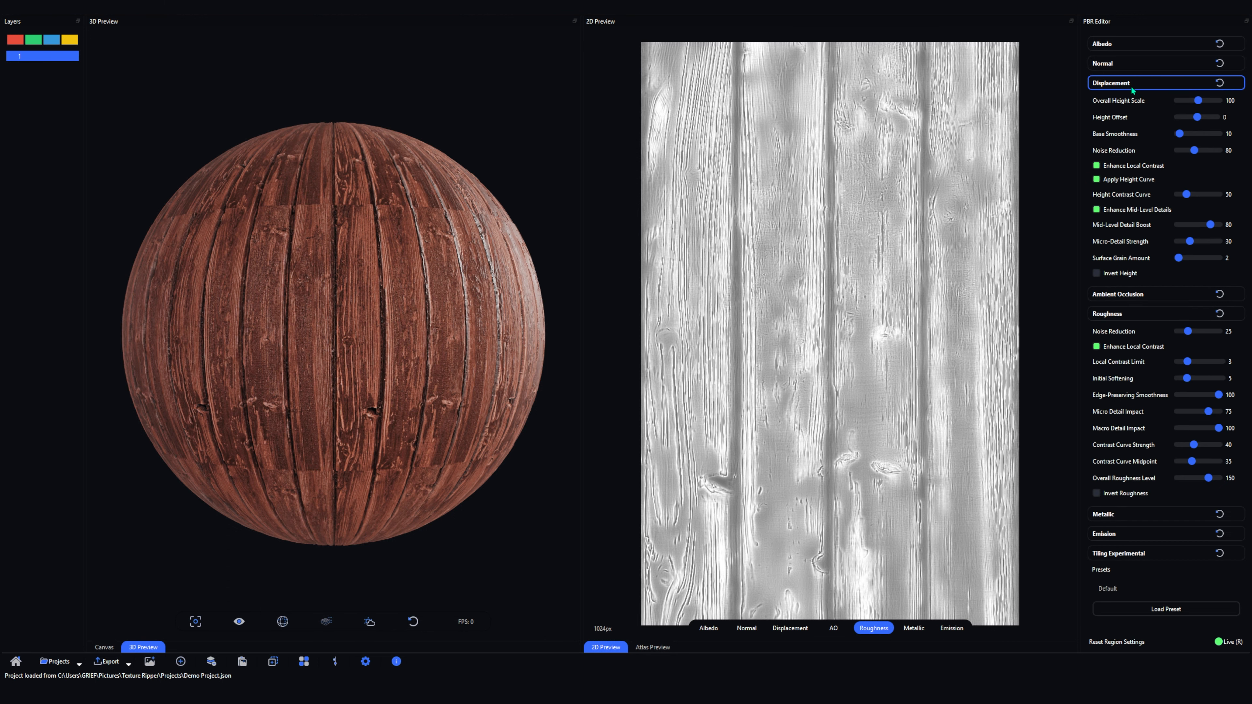
pyautogui.click(1135, 66)
pyautogui.click(1135, 65)
pyautogui.click(1143, 81)
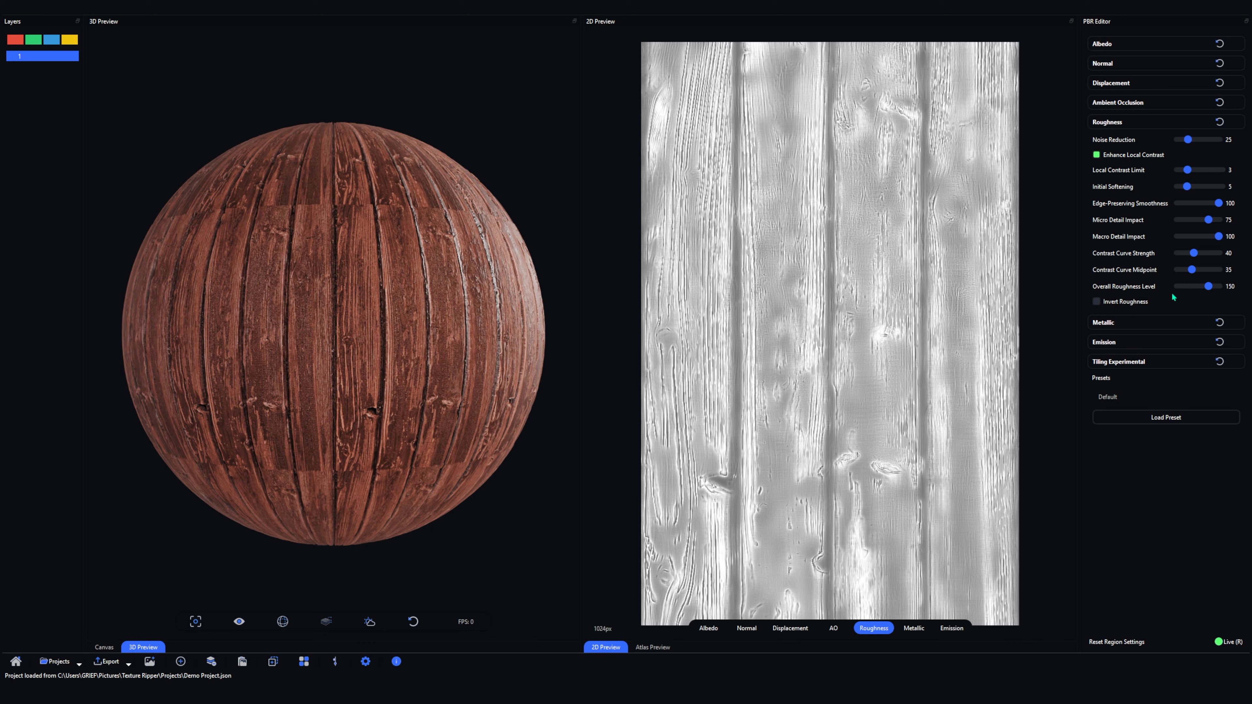
pyautogui.moveTo(1208, 286); pyautogui.dragTo(1230, 290)
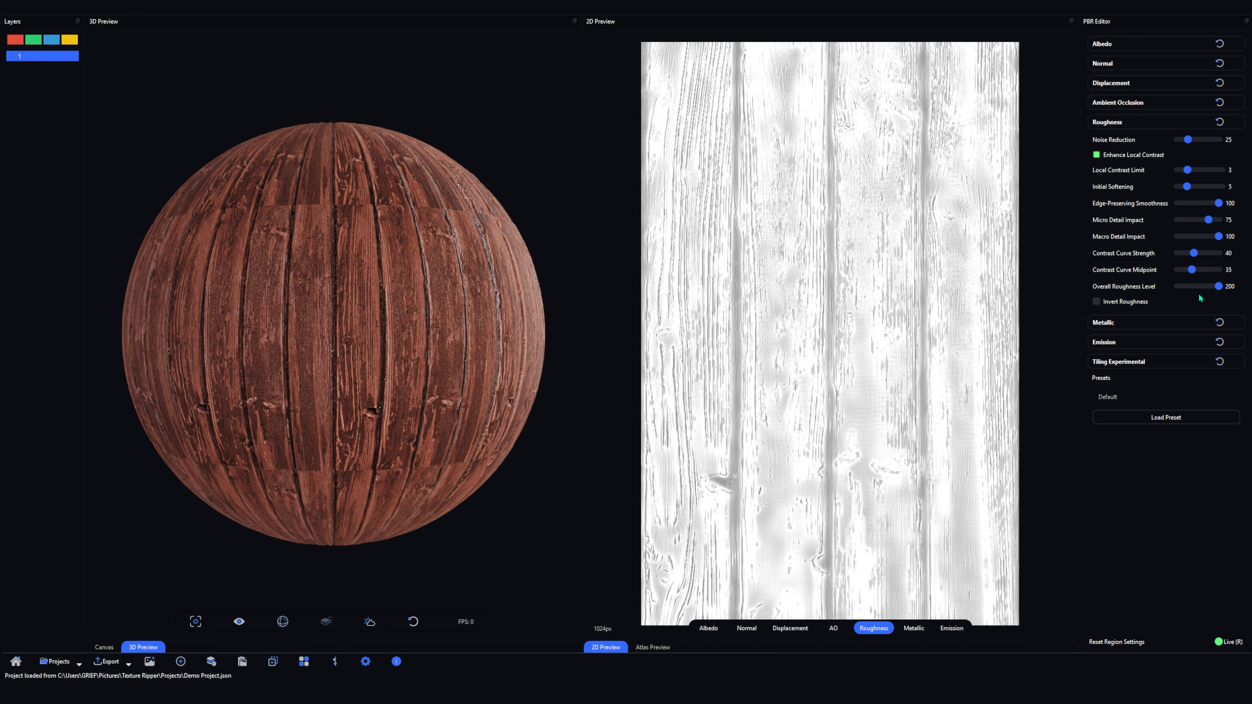
# Lower the Overall Brightness of the wood region's metallic map to 0 and collapse the metallic and roughness settings
pyautogui.click(1144, 323)
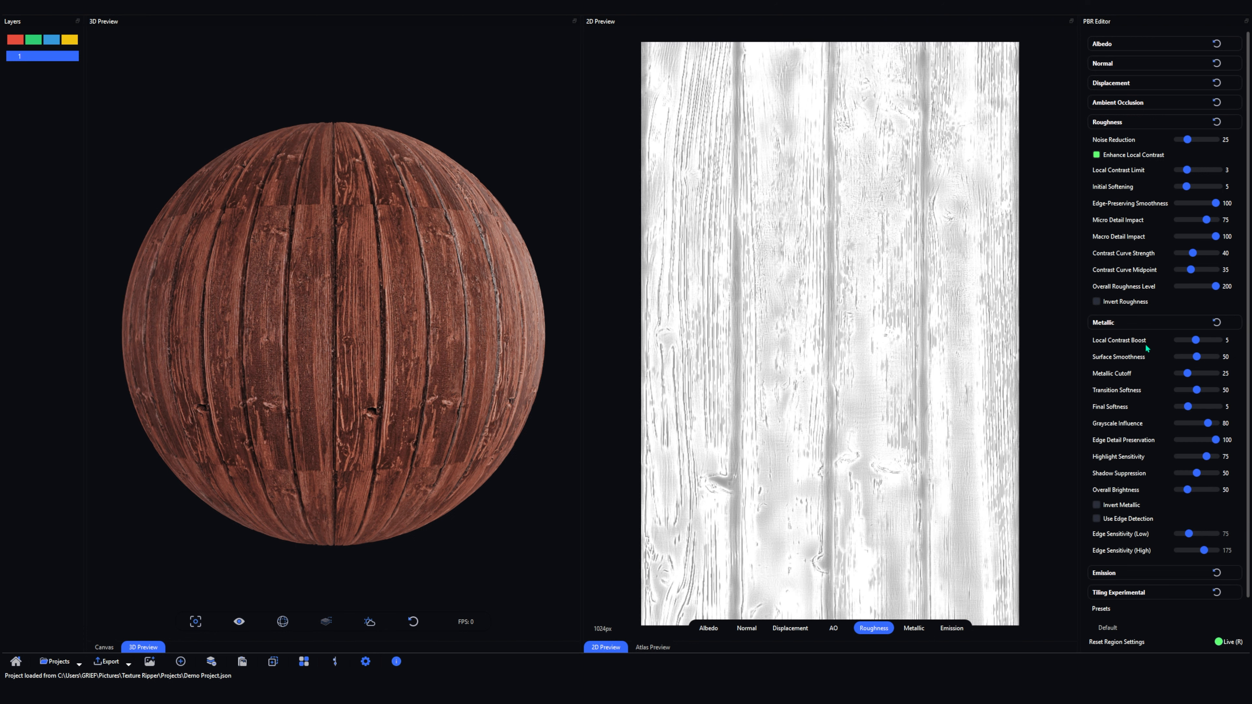
pyautogui.moveTo(1187, 488); pyautogui.dragTo(1161, 493)
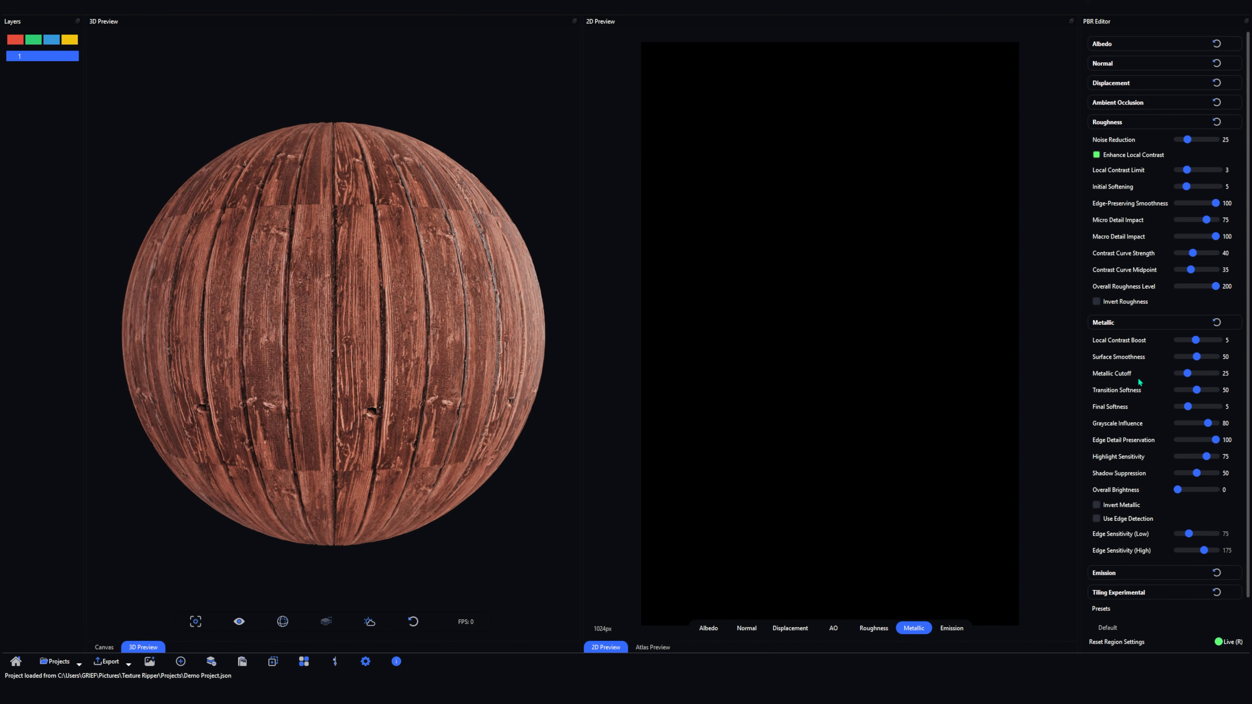
pyautogui.click(1115, 325)
pyautogui.click(1101, 123)
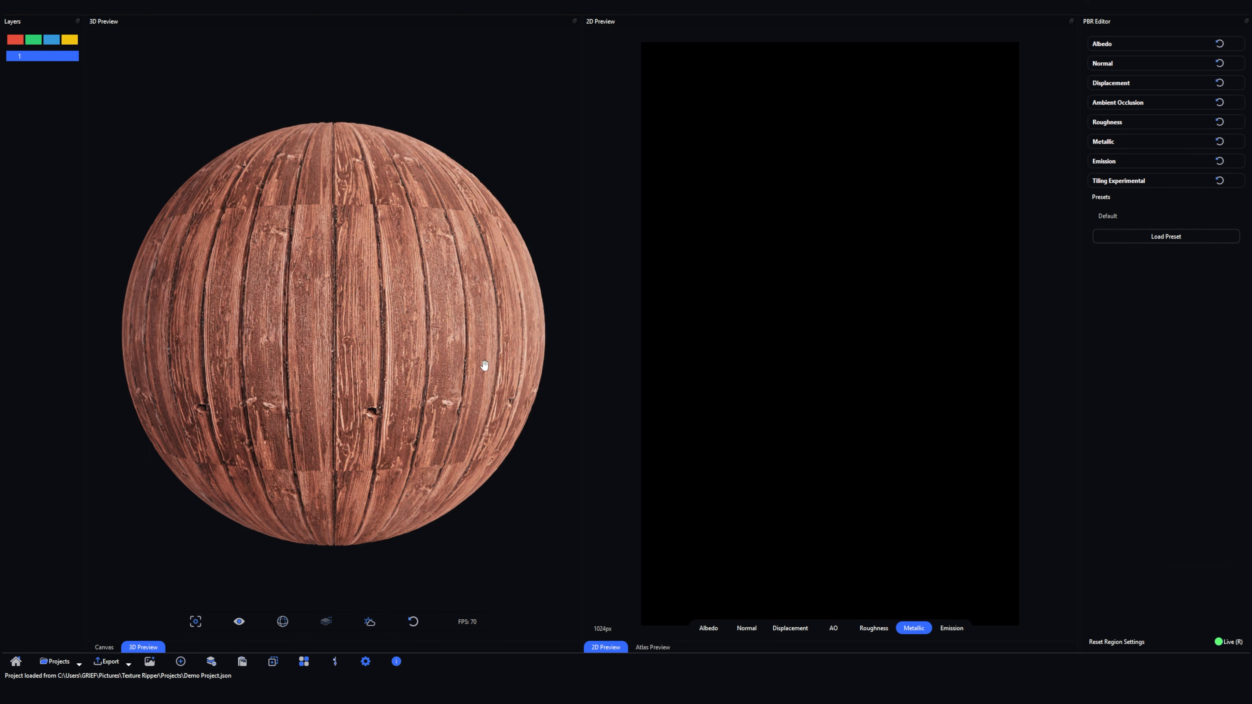
# Enable experimental tiling for the wood region and set its Seam Falloff to 183
pyautogui.click(1118, 181)
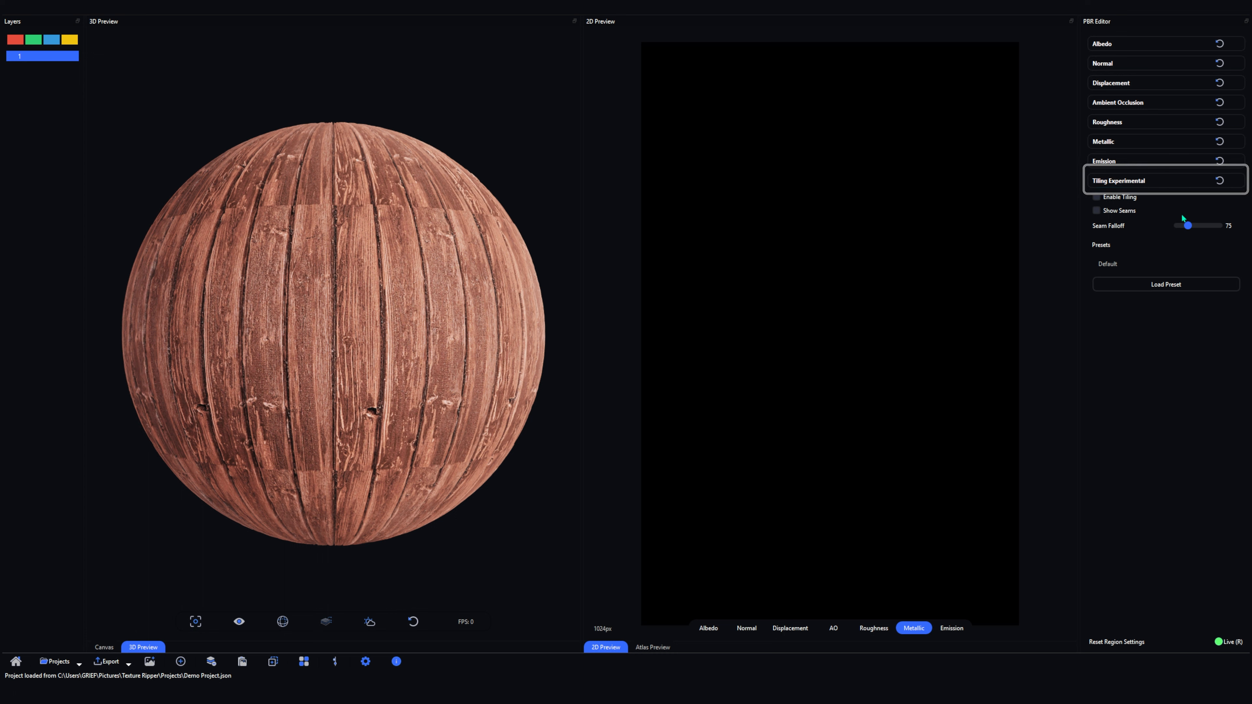
pyautogui.click(1128, 200)
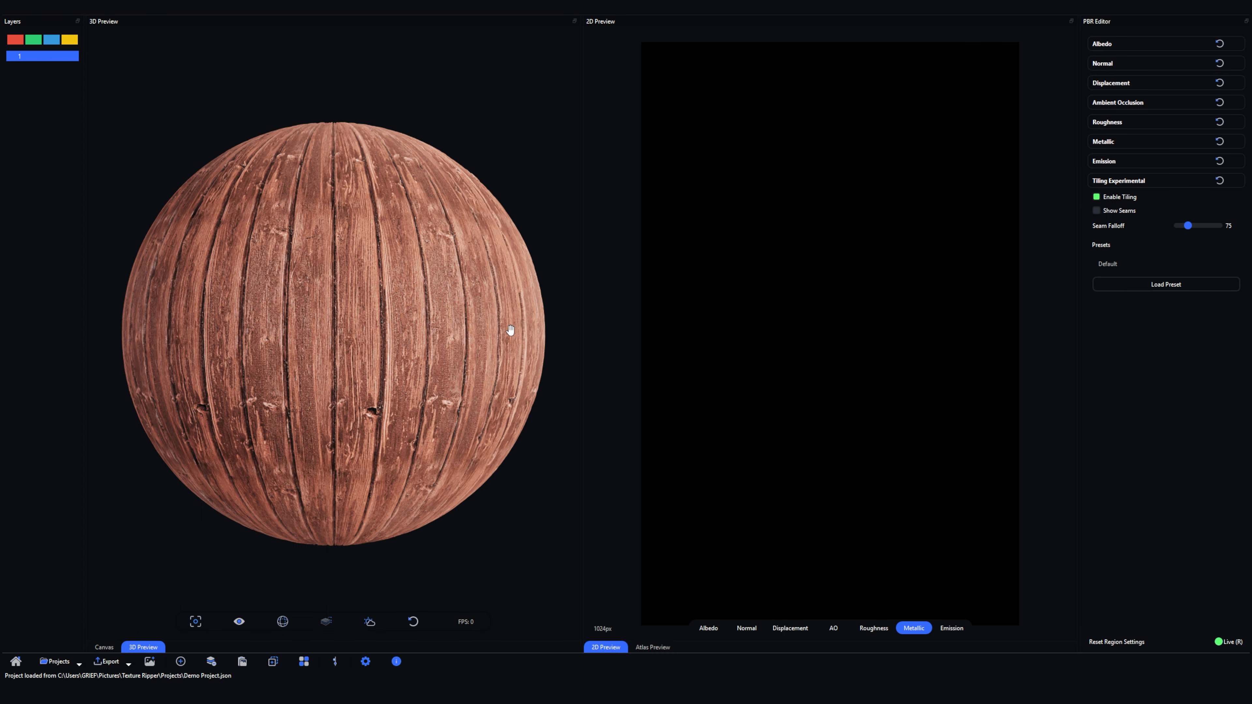
pyautogui.moveTo(509, 330); pyautogui.dragTo(433, 335)
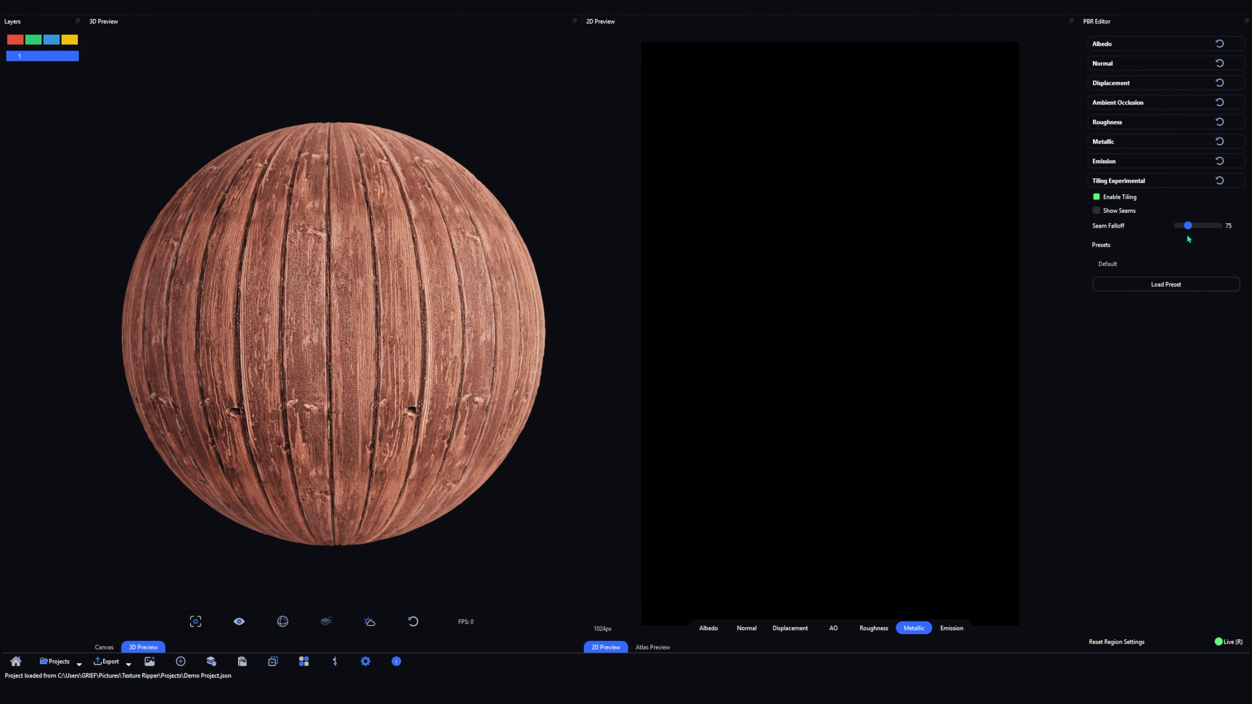
pyautogui.moveTo(1188, 225); pyautogui.dragTo(1197, 225)
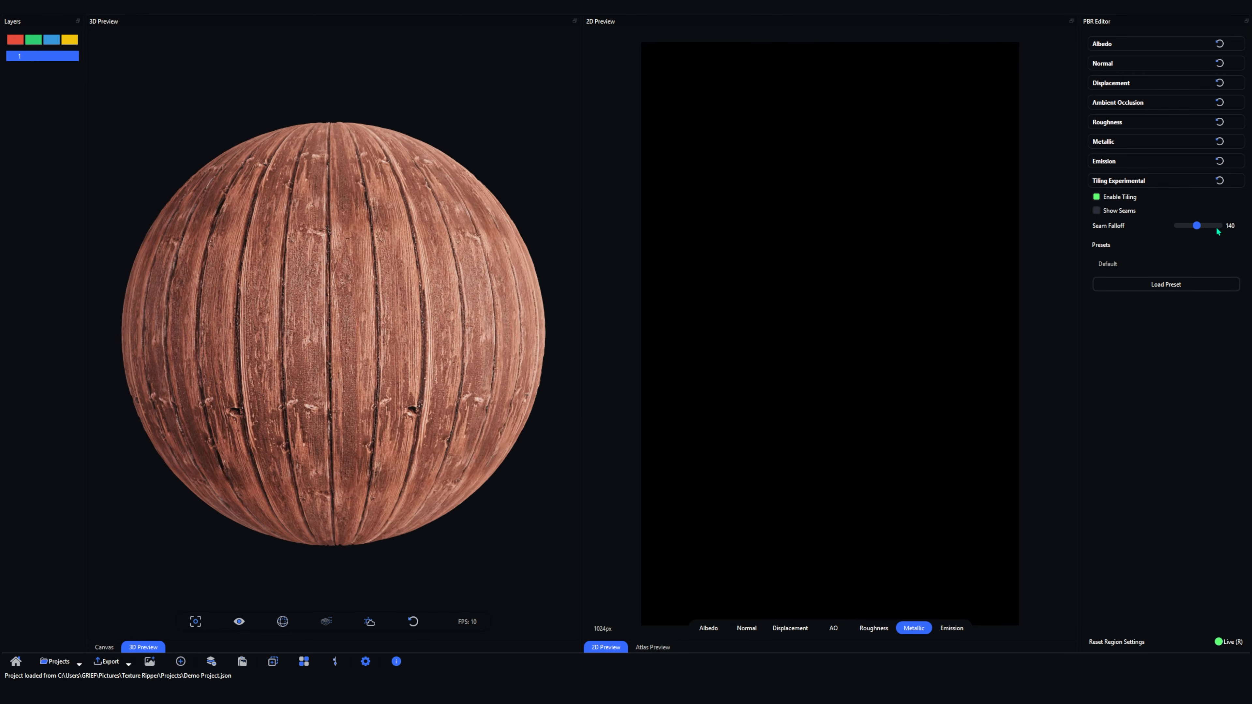
pyautogui.click(1202, 225)
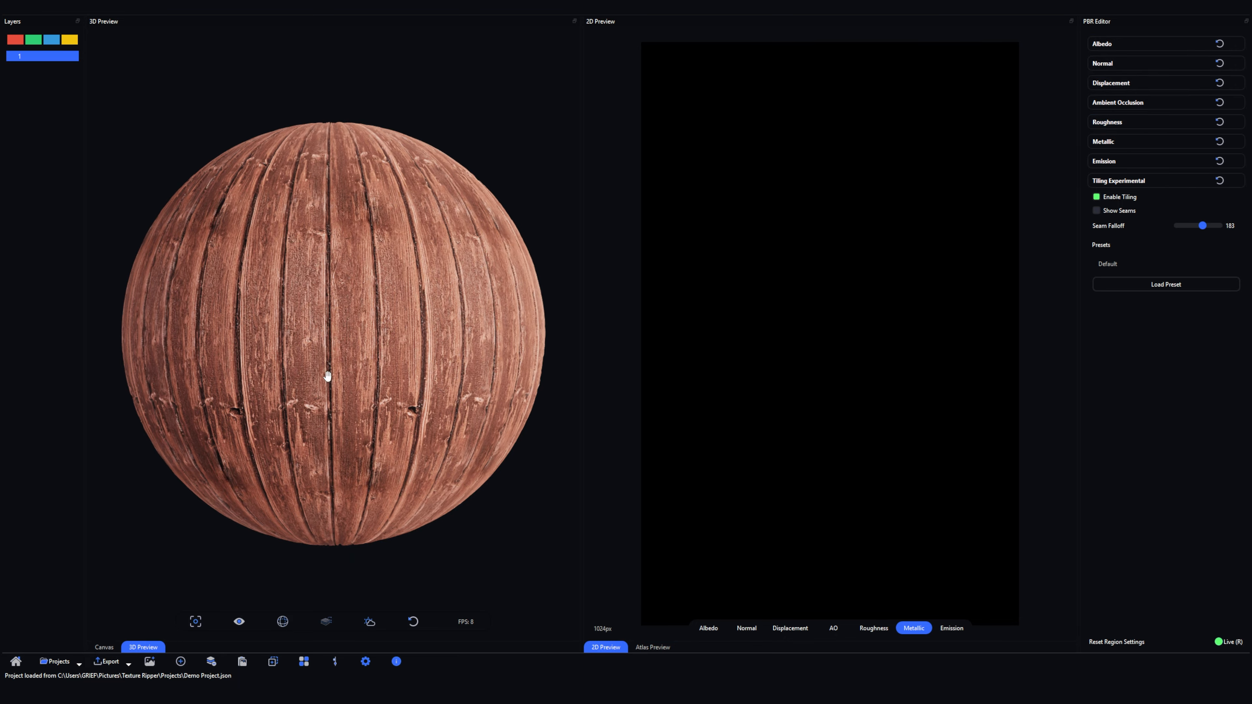
# Nudge the two right-hand corners of the wood crop region on the canvas onto the plank gap and move its lower-left corner down
pyautogui.click(104, 648)
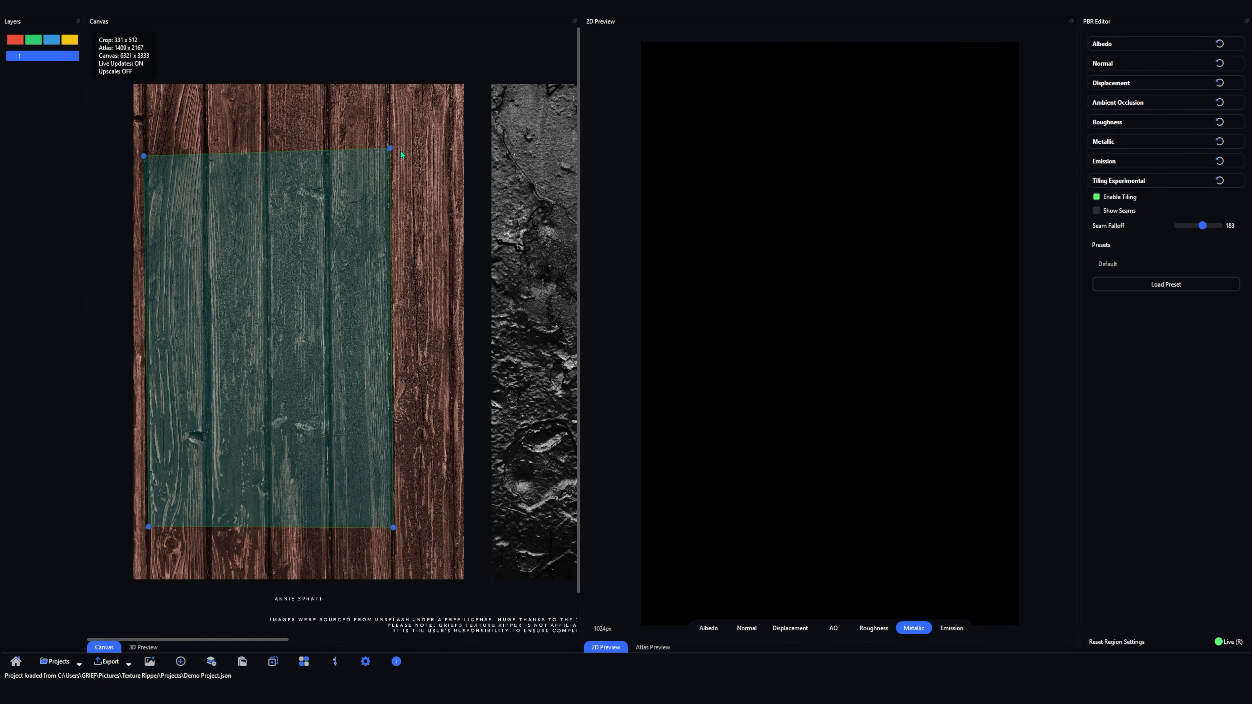
pyautogui.scroll(5, 401, 151)
pyautogui.moveTo(475, 84); pyautogui.dragTo(436, 315)
pyautogui.moveTo(473, 180); pyautogui.dragTo(469, 181)
pyautogui.moveTo(425, 600); pyautogui.dragTo(428, 222)
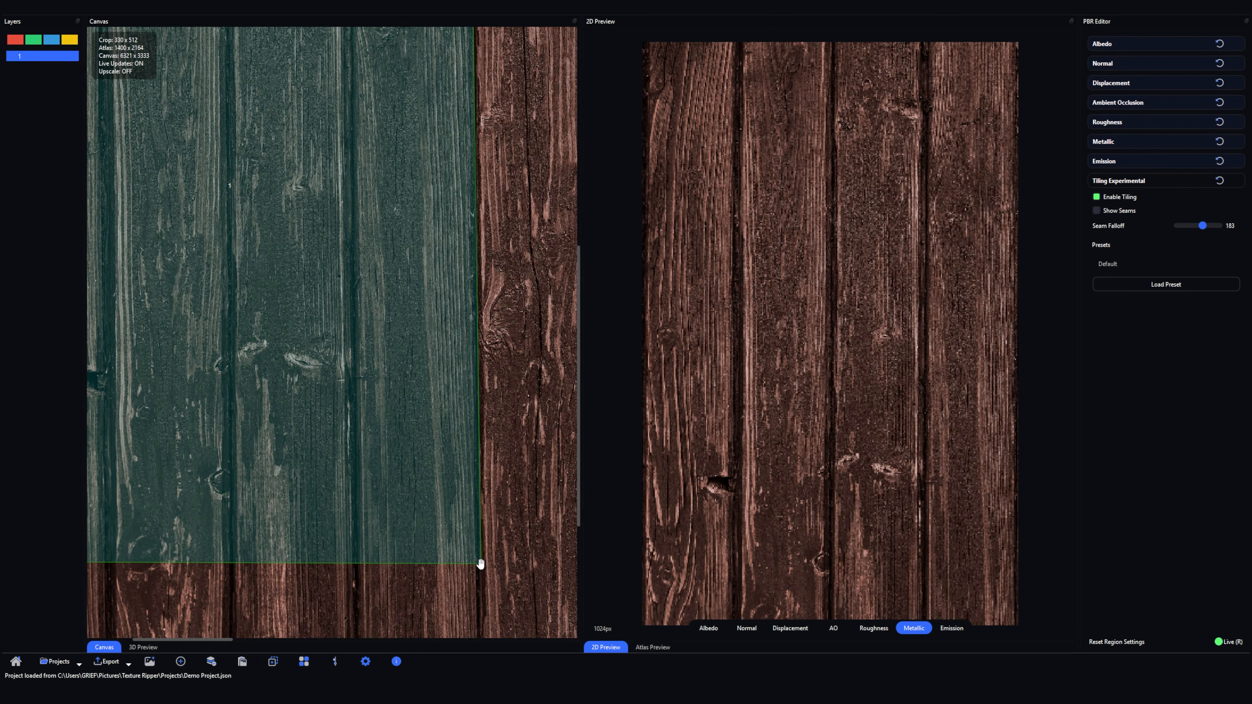
pyautogui.moveTo(481, 566); pyautogui.dragTo(476, 563)
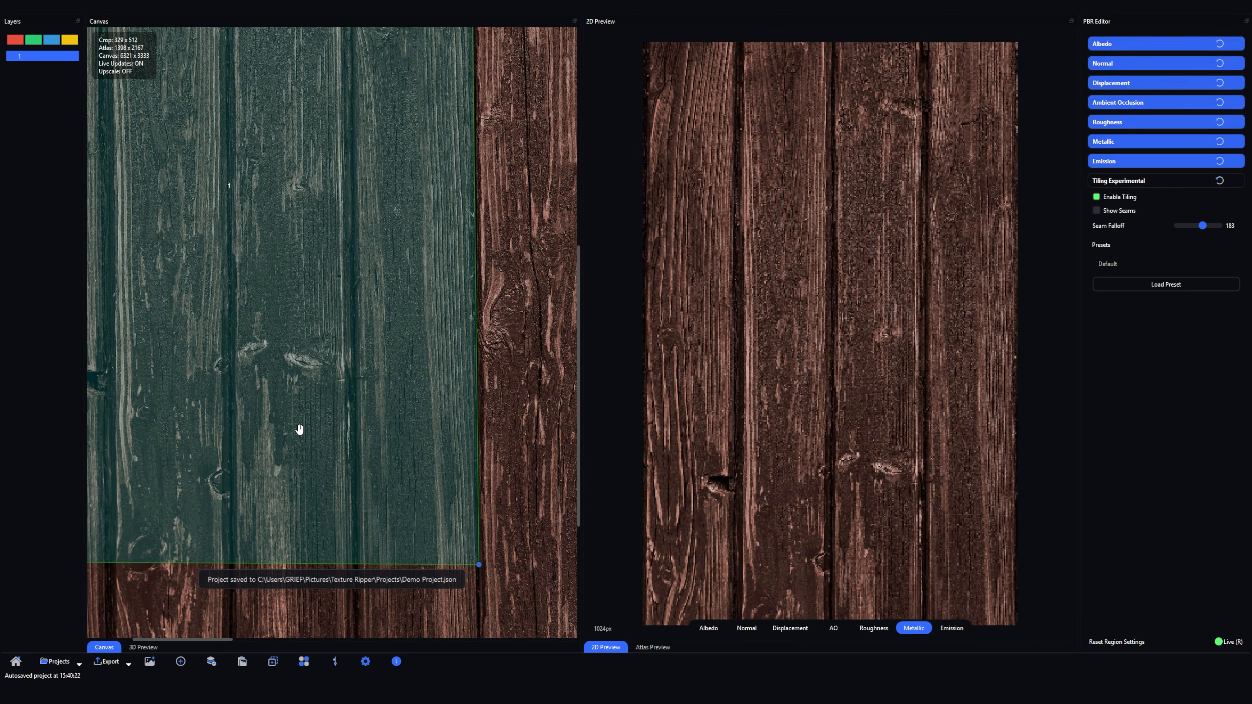
pyautogui.scroll(-5, 276, 424)
pyautogui.moveTo(140, 485); pyautogui.dragTo(138, 516)
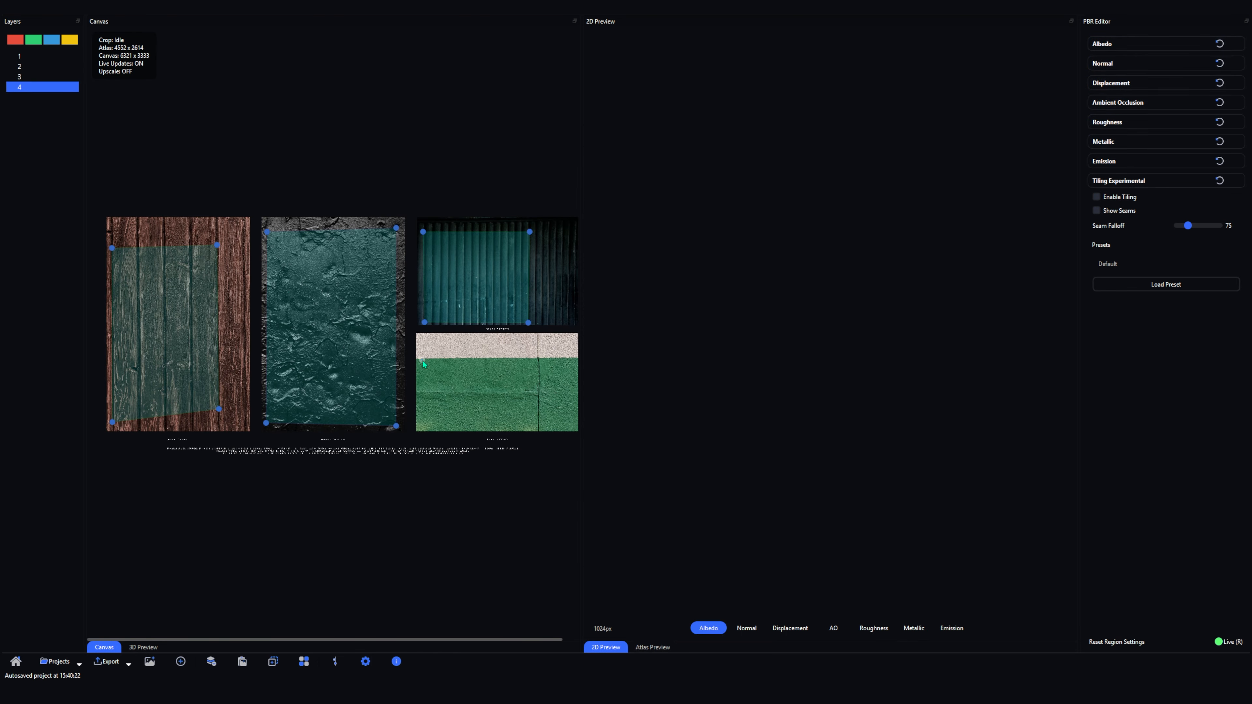
# Add a four-point crop region on the green wall, below the beige strip and beside the vertical seam
pyautogui.click(424, 364)
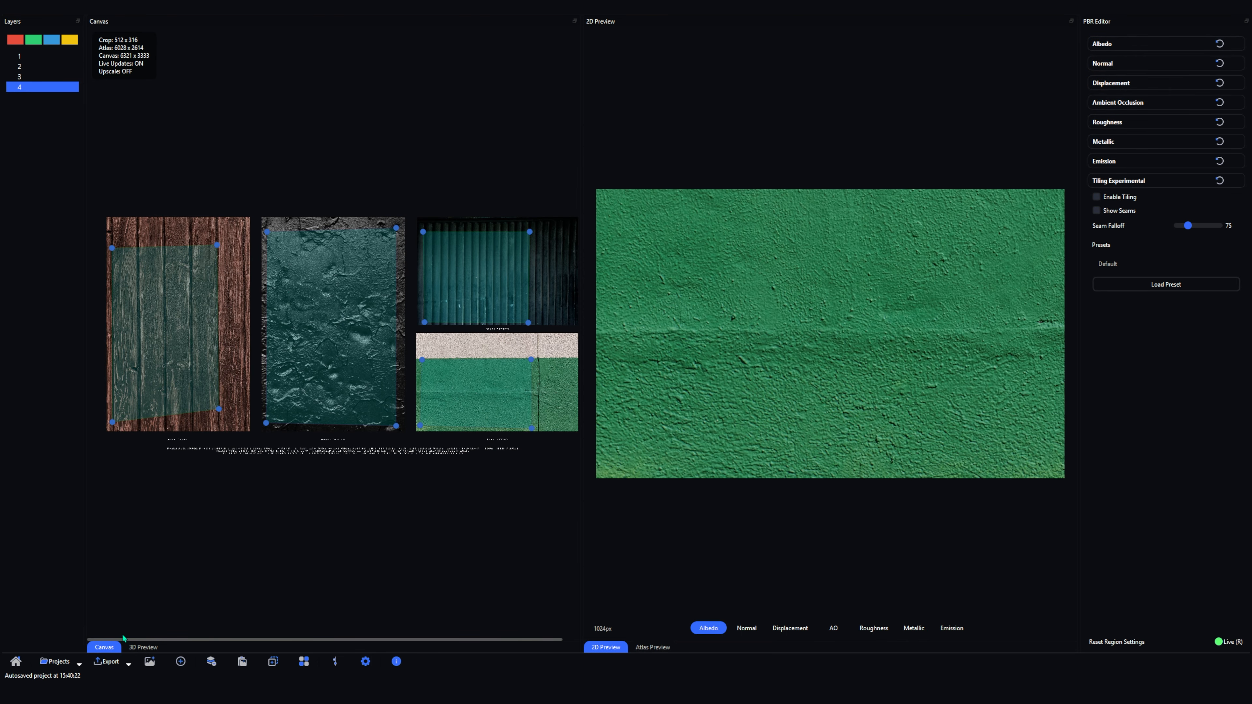
pyautogui.click(128, 663)
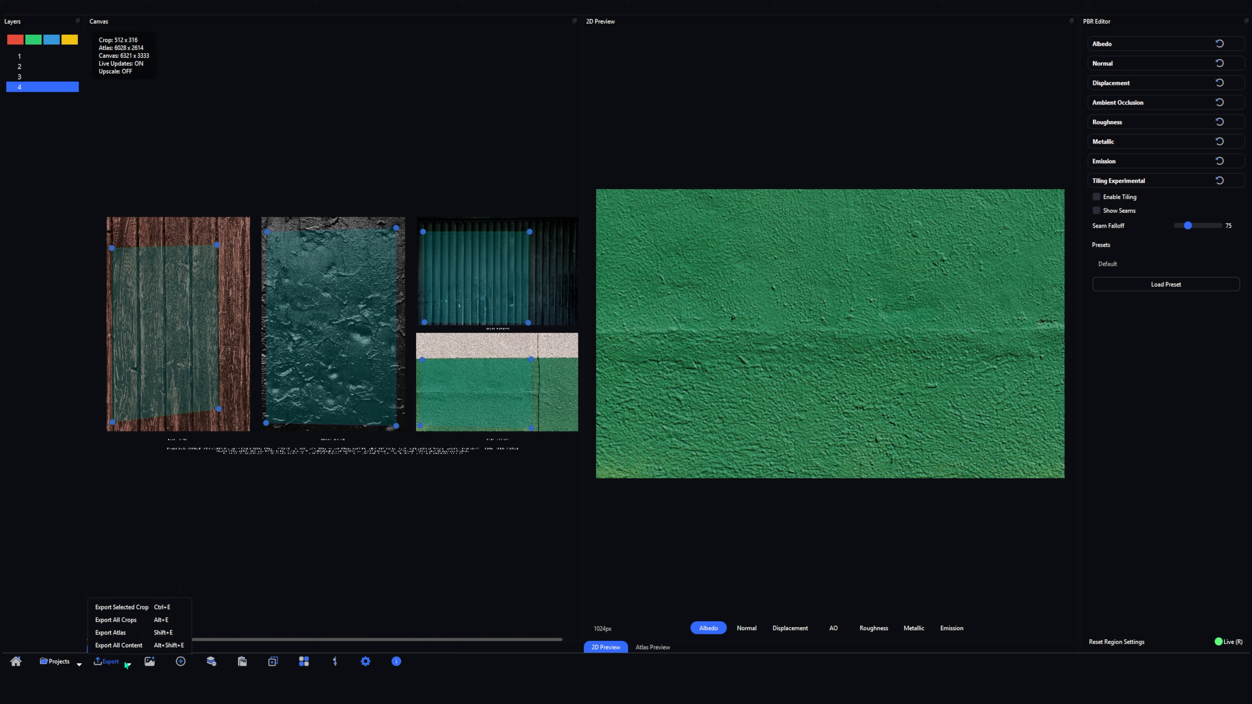
pyautogui.click(176, 623)
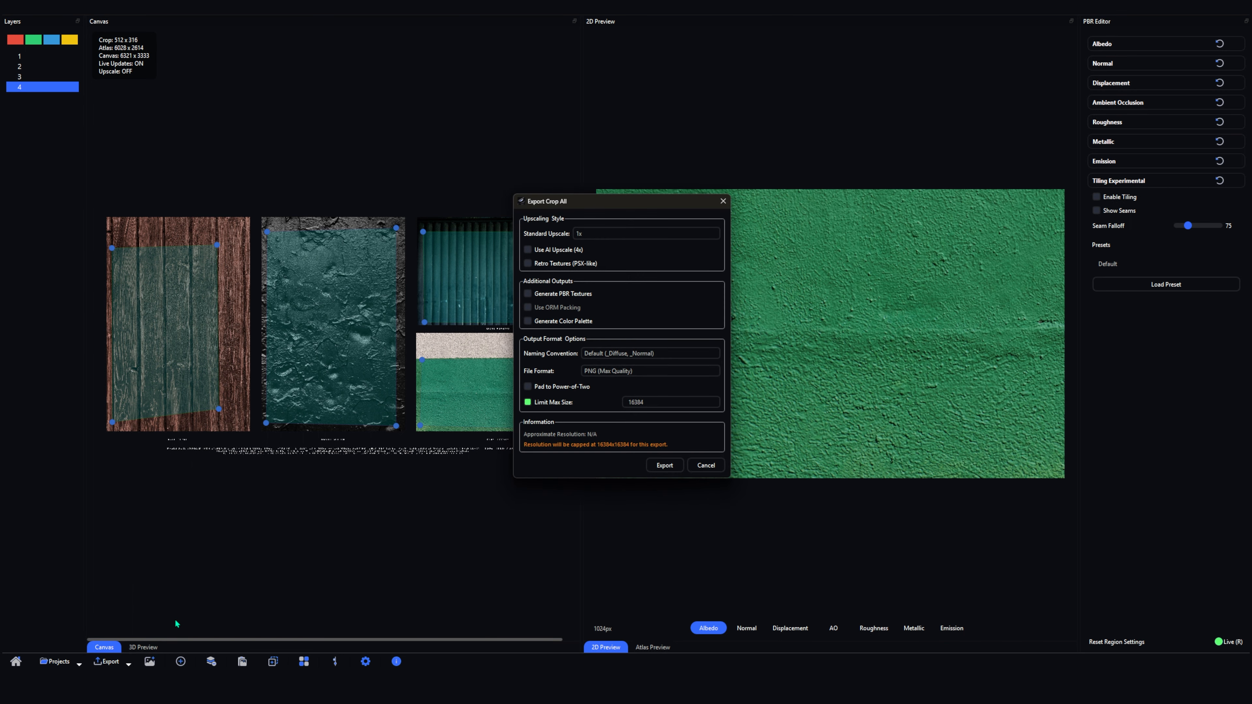
pyautogui.press('Escape')
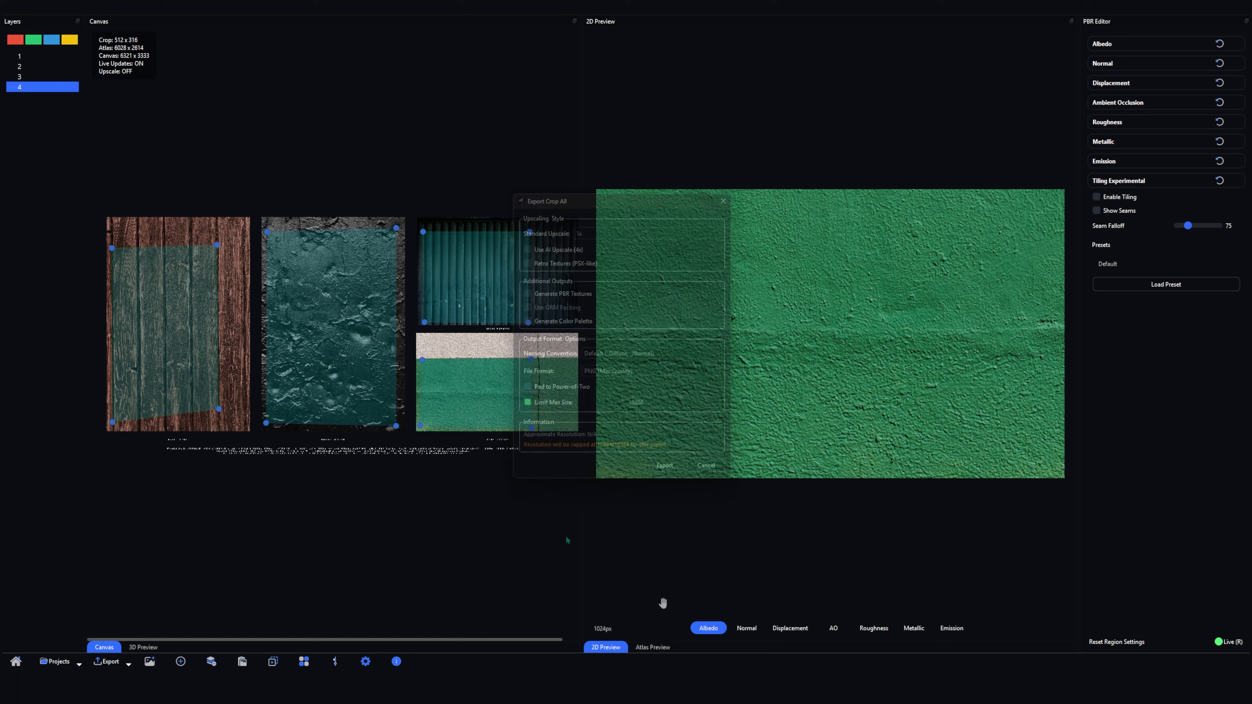
# Show the texture atlas of all crops, and set up an export of all crops with Generate PBR Textures enabled
pyautogui.click(659, 647)
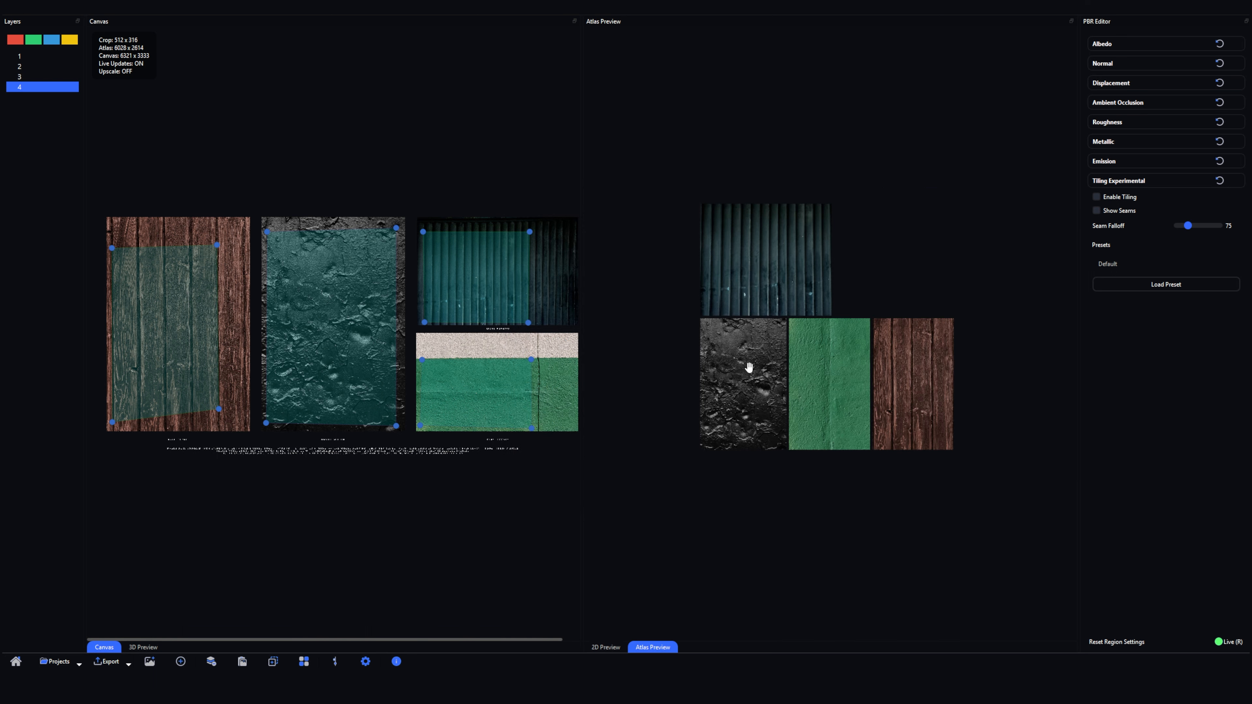
pyautogui.click(121, 662)
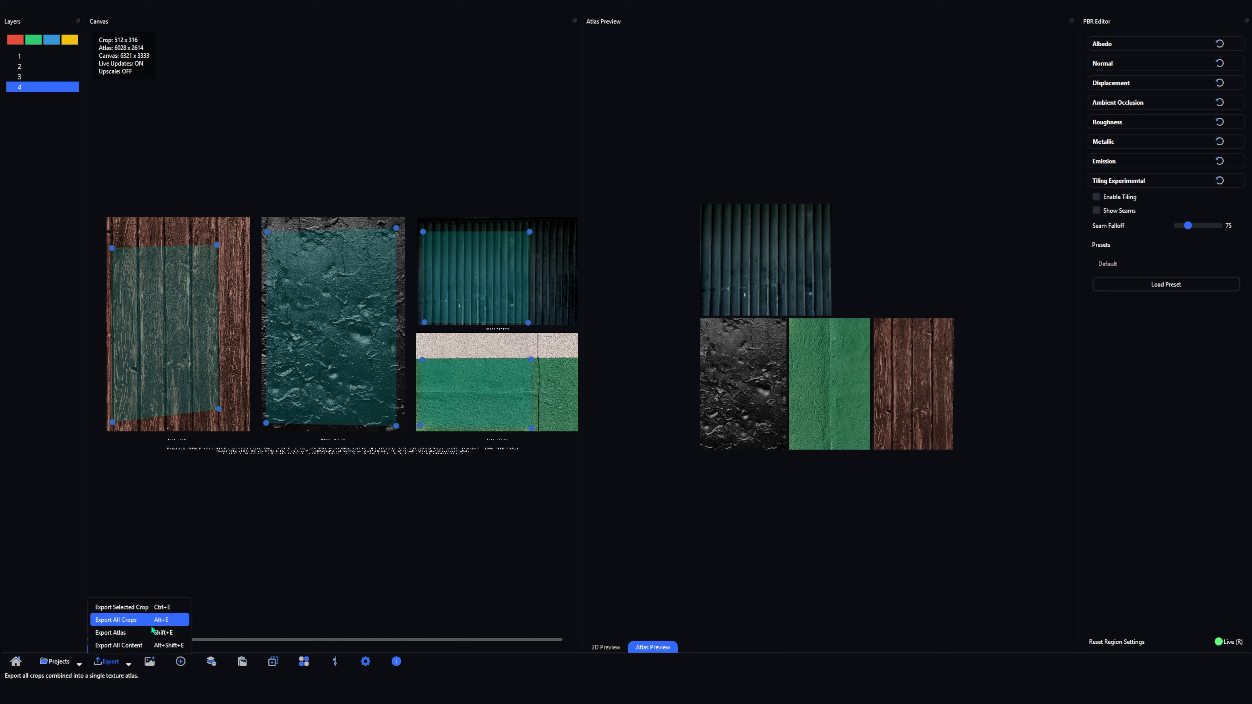
pyautogui.click(142, 619)
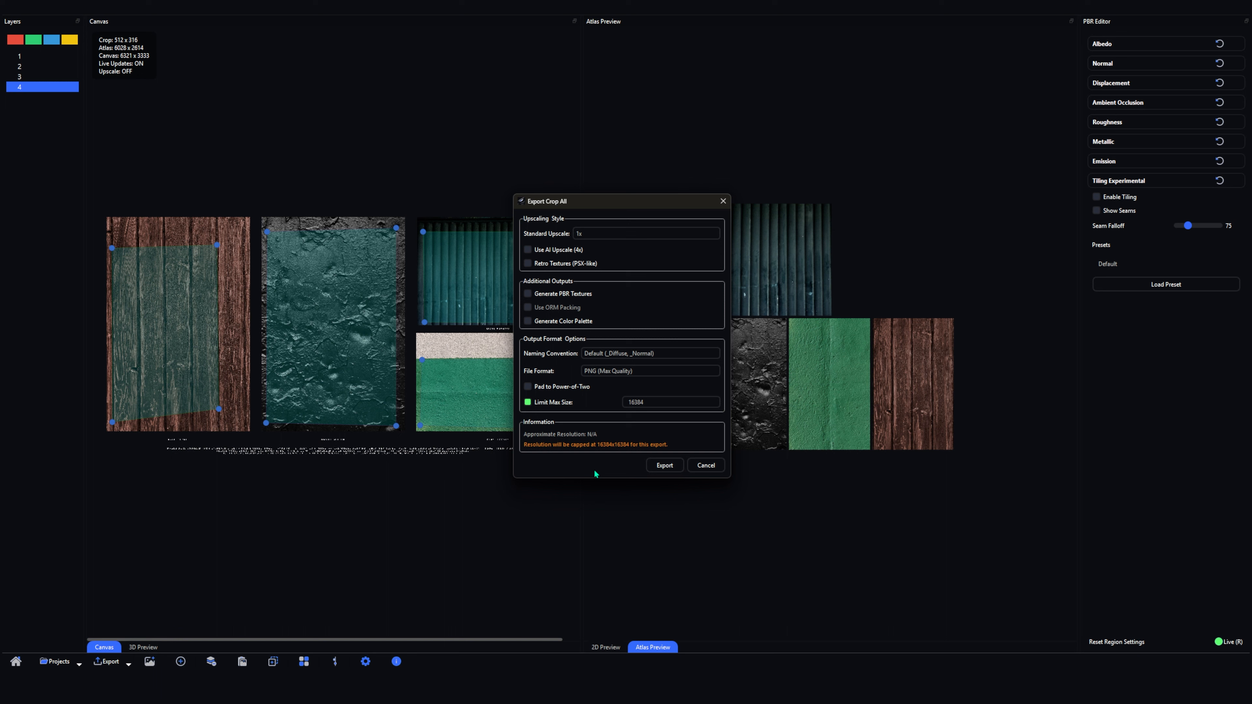
pyautogui.click(583, 295)
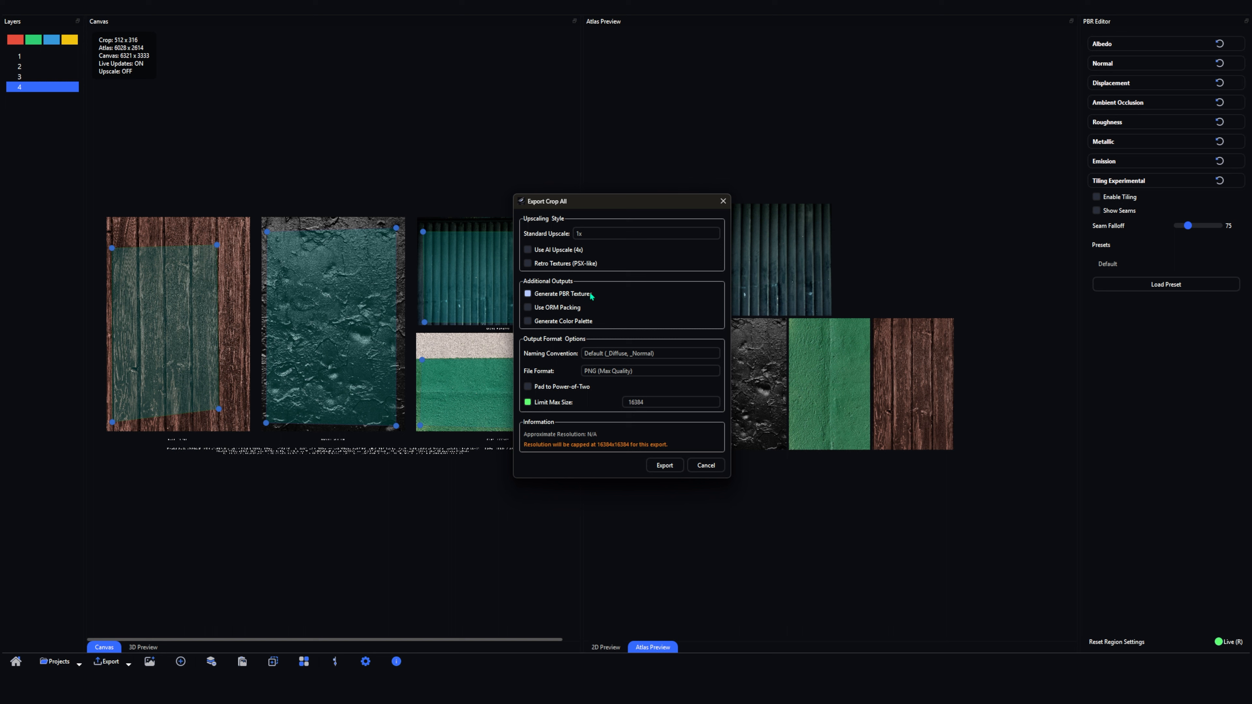